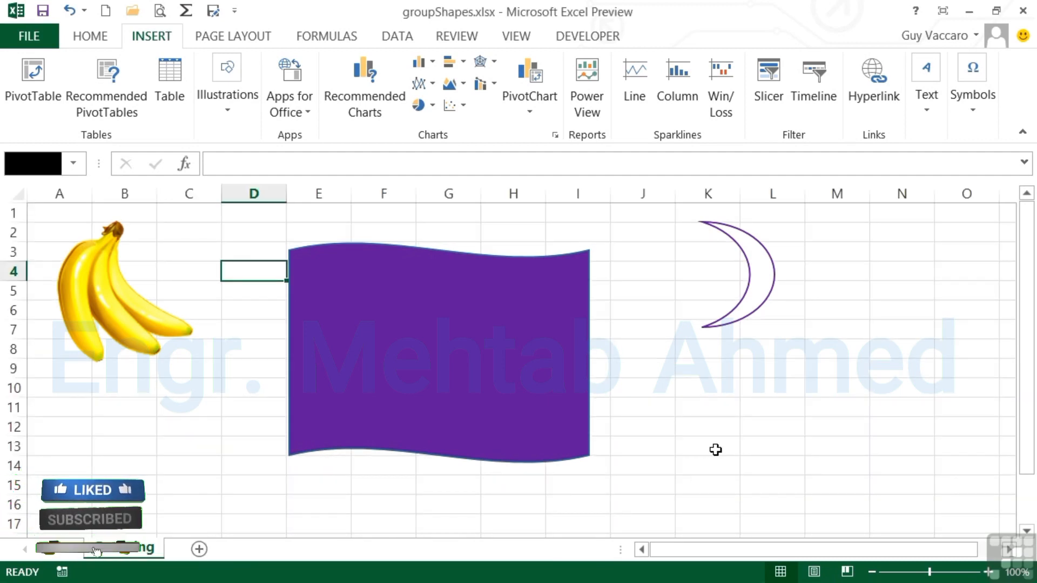
# Move the banana picture about half a column right and two rows down, and check the selection of the flag and moon shapes
pyautogui.moveTo(115, 319); pyautogui.dragTo(154, 355)
pyautogui.click(491, 355)
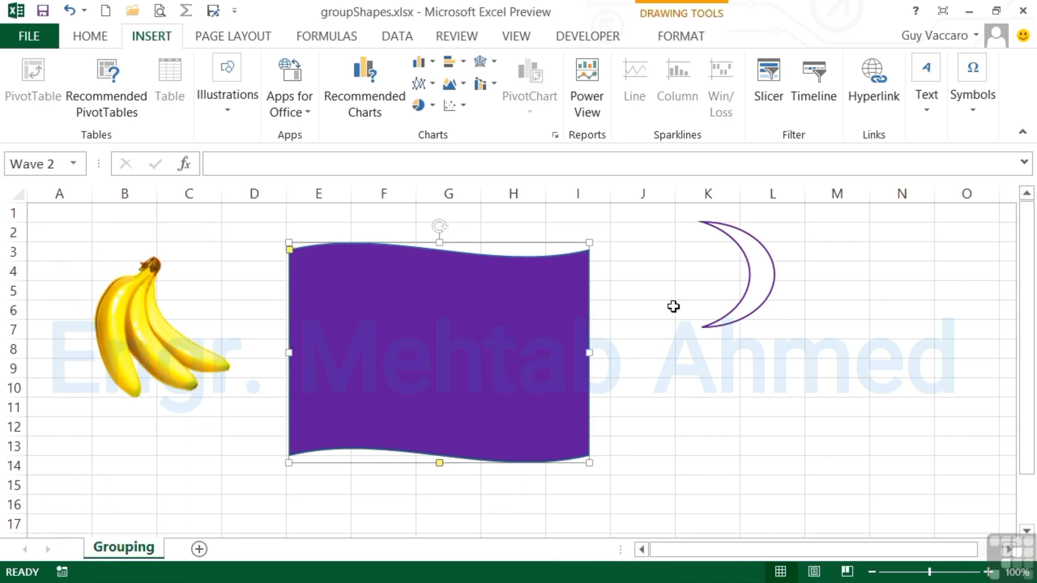
pyautogui.click(761, 292)
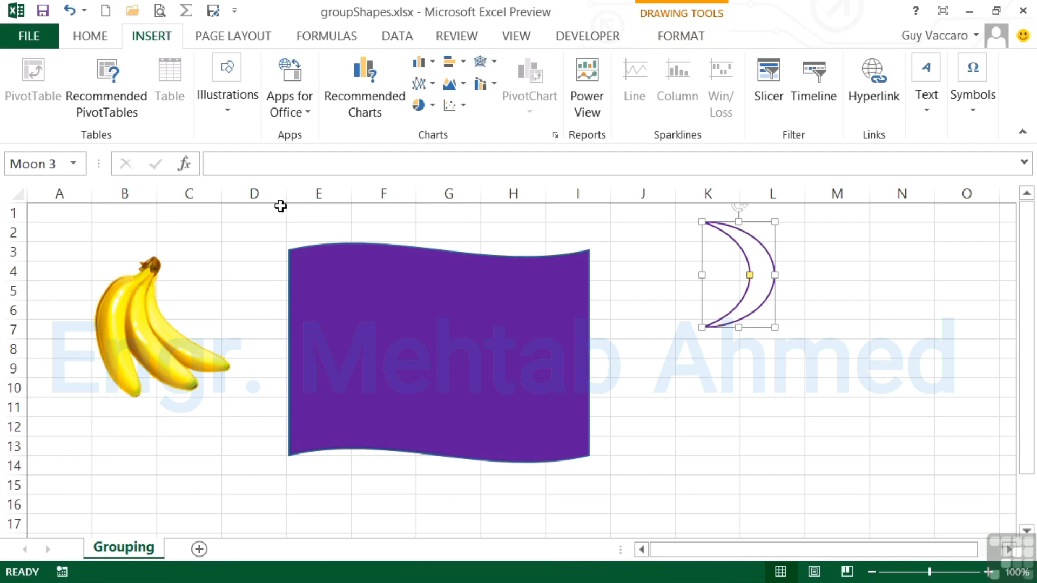
# Insert a text box below the moon, covering about J9 to M14, containing "GUY'S REPUBLIC"
pyautogui.click(228, 111)
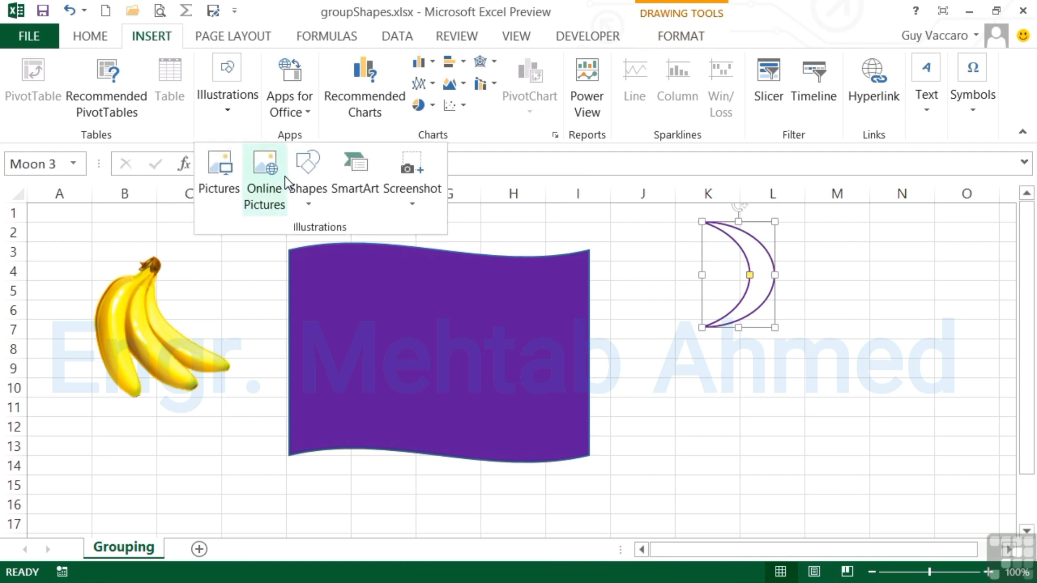
pyautogui.click(306, 199)
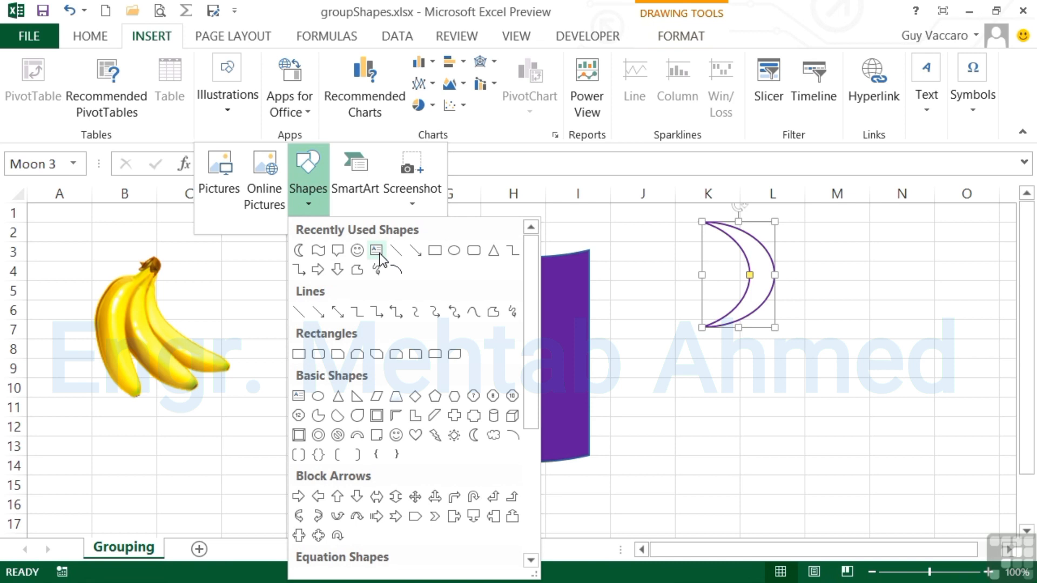
pyautogui.click(299, 396)
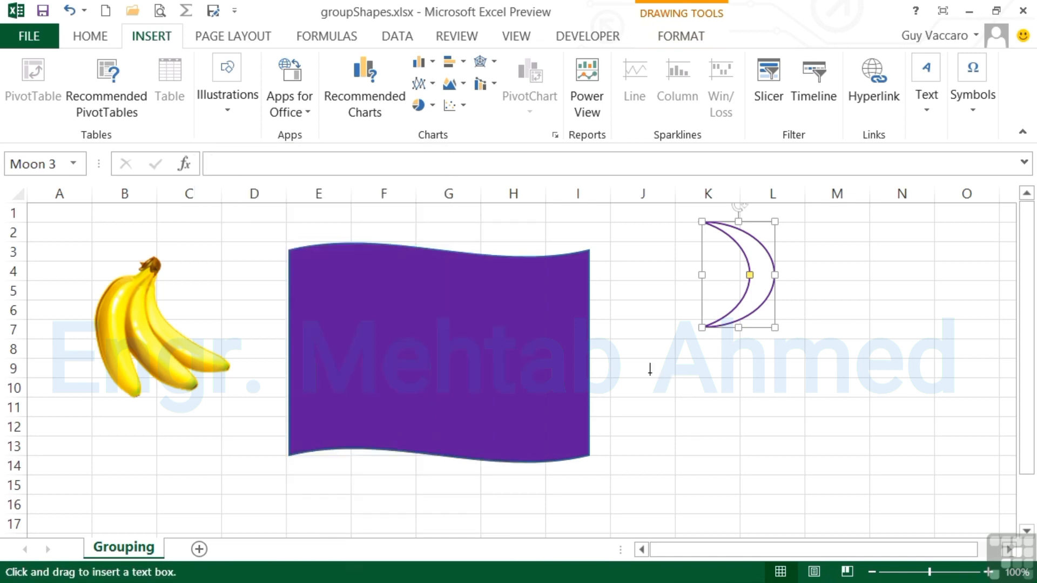
pyautogui.moveTo(643, 365); pyautogui.dragTo(867, 472)
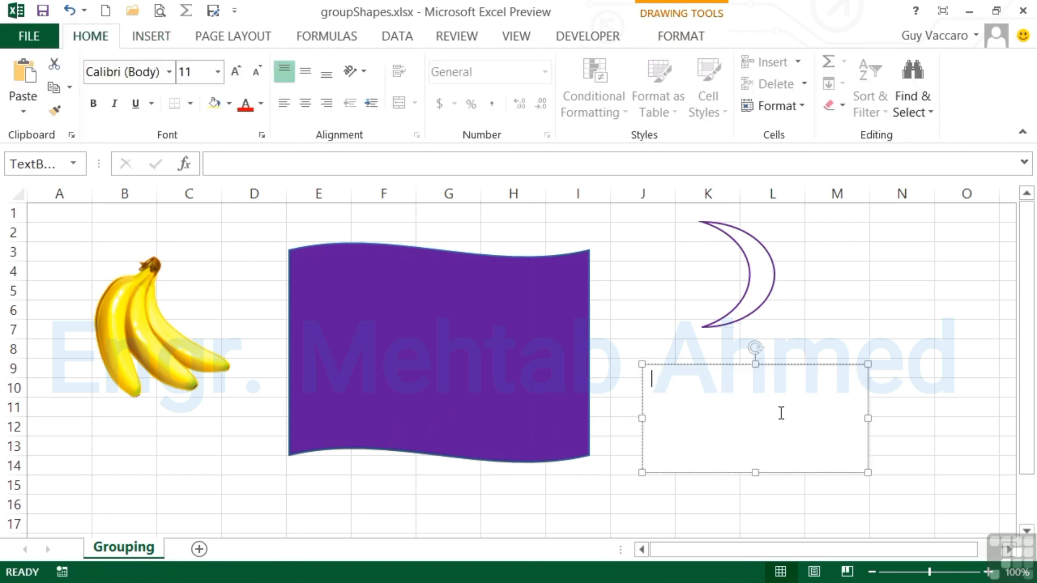
pyautogui.write("GUY'S REPUBLIC")
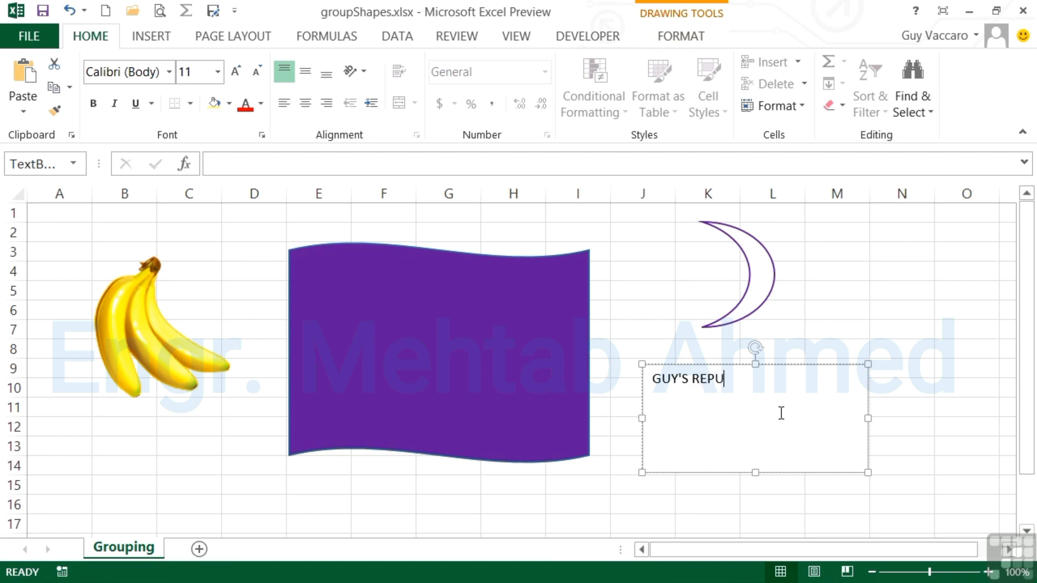
# Centre the text box's text vertically and horizontally, and shrink the box to about 0.38" high by 1.8" wide
pyautogui.click(305, 73)
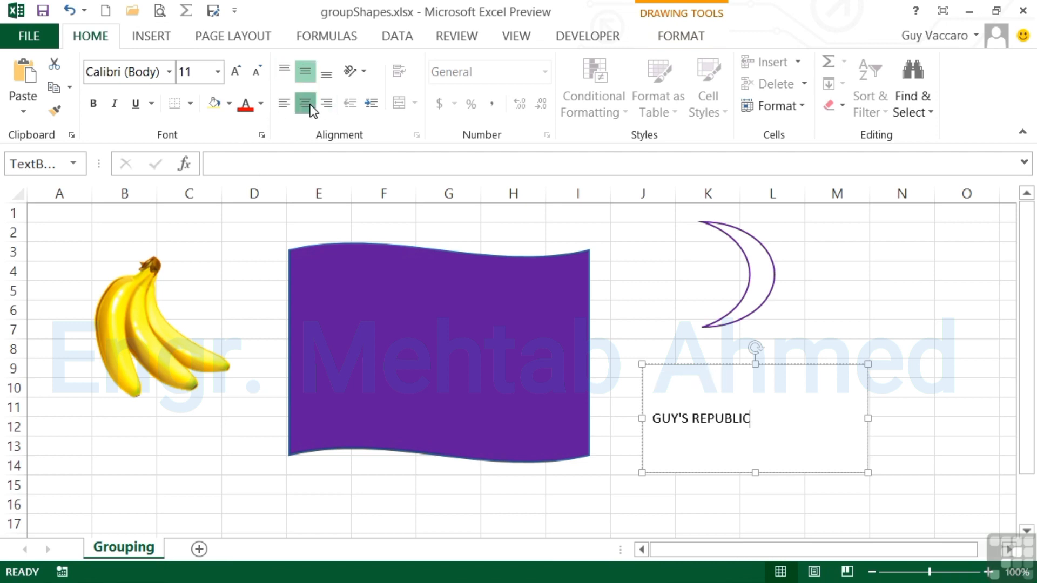
pyautogui.click(305, 102)
pyautogui.moveTo(756, 472); pyautogui.dragTo(755, 442)
pyautogui.moveTo(755, 364); pyautogui.dragTo(752, 387)
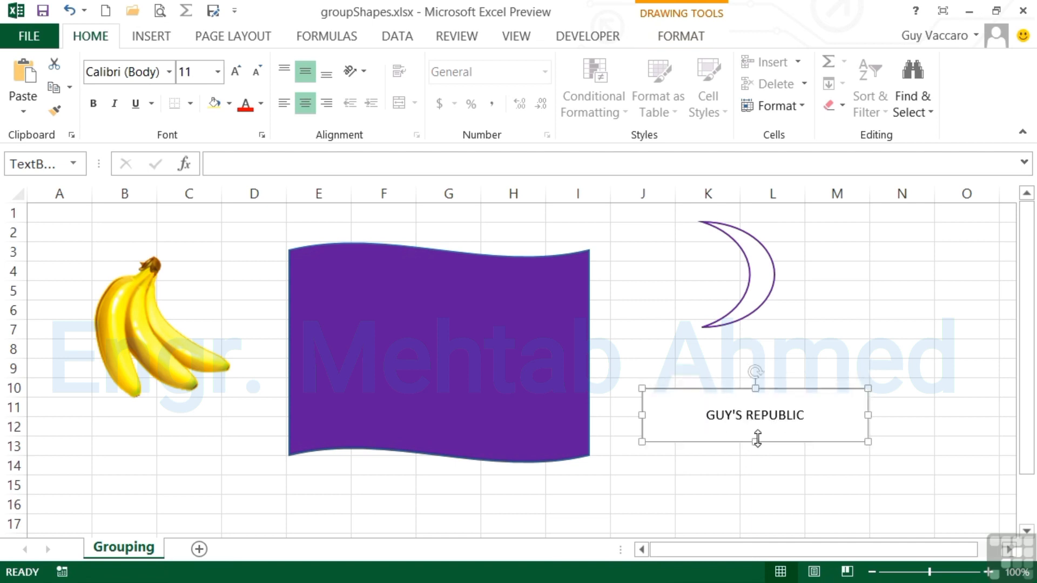
pyautogui.moveTo(753, 438); pyautogui.dragTo(754, 426)
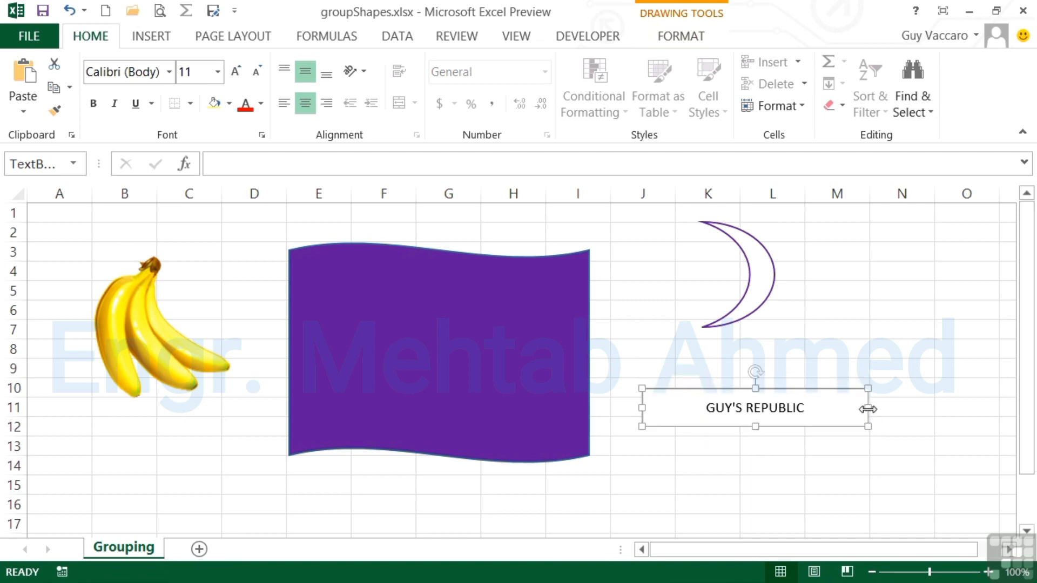
pyautogui.moveTo(867, 409); pyautogui.dragTo(817, 408)
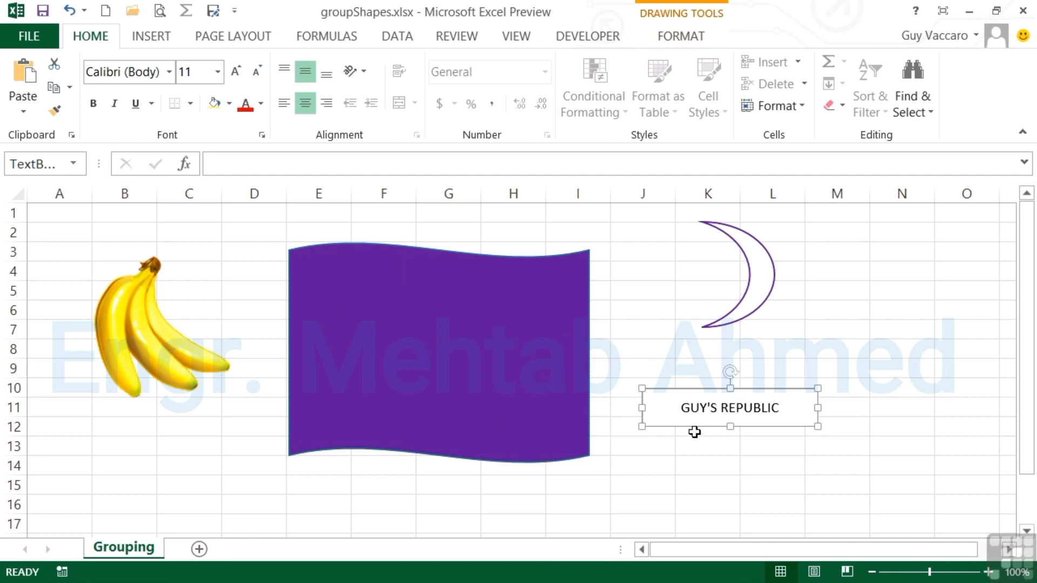
# Move the text box onto the lower middle of the purple flag and remove both its fill and outline
pyautogui.moveTo(693, 430); pyautogui.dragTo(412, 436)
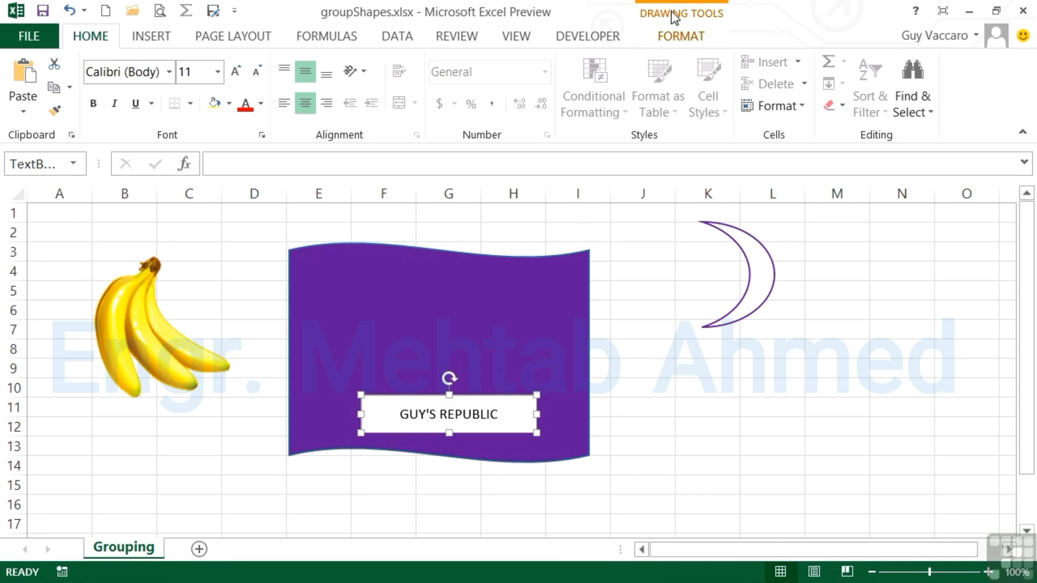
pyautogui.click(698, 42)
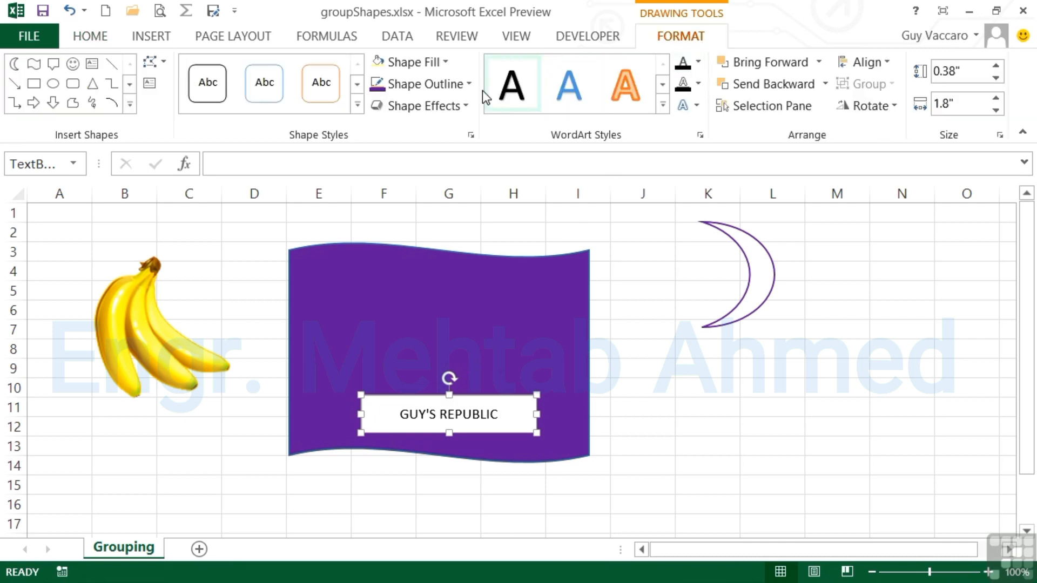
pyautogui.click(447, 64)
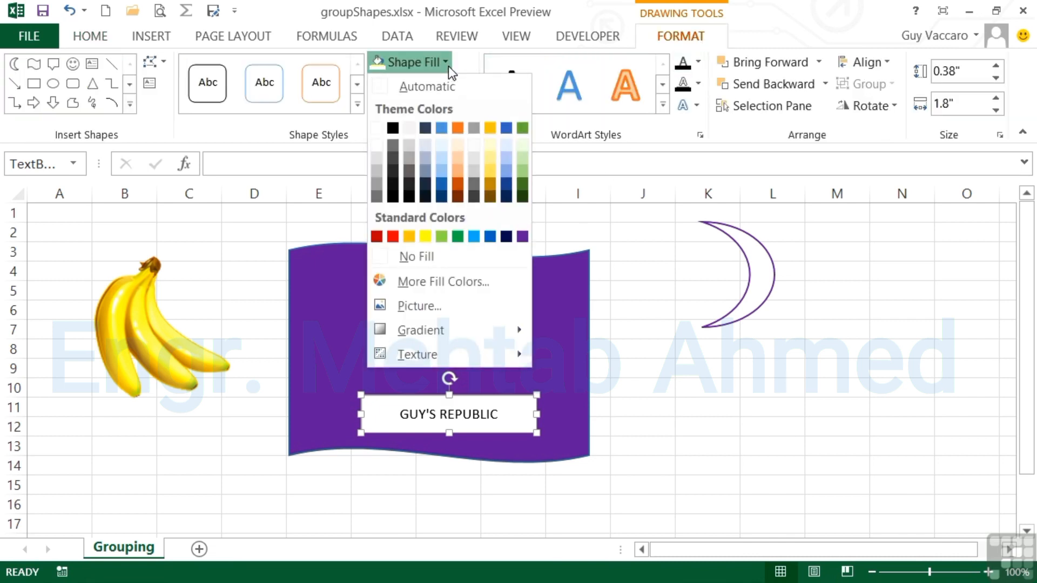
pyautogui.click(423, 257)
pyautogui.click(666, 423)
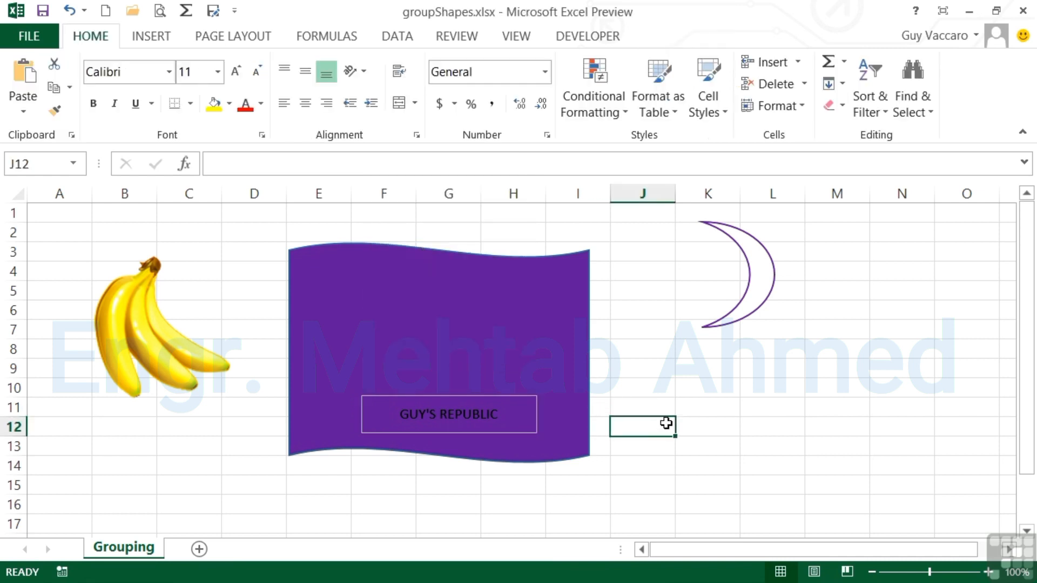
pyautogui.click(491, 414)
pyautogui.click(467, 85)
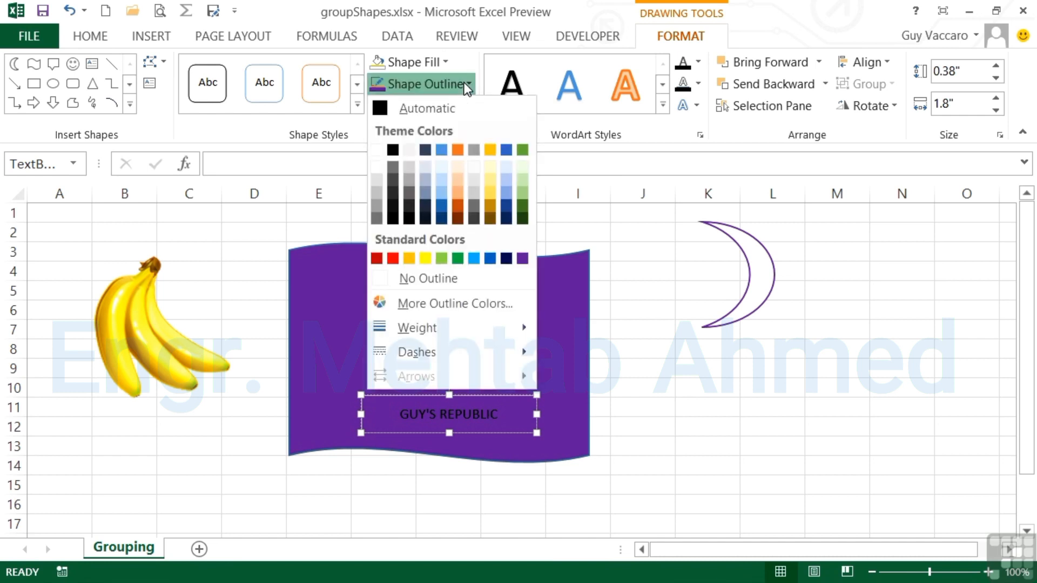
pyautogui.click(436, 281)
pyautogui.click(657, 428)
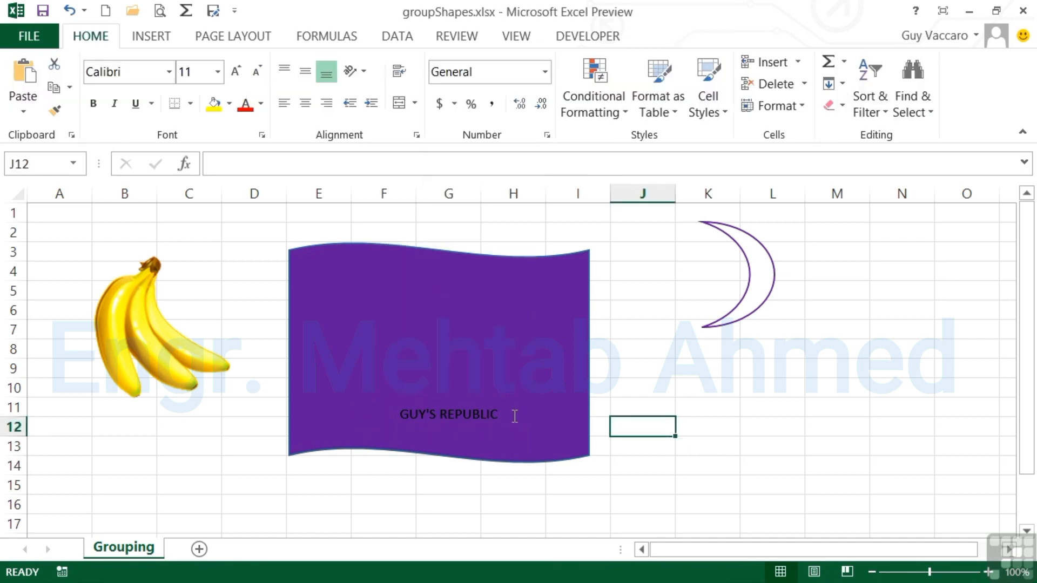
# Make the caption text on the flag white at font size 16 and nudge its text box slightly left
pyautogui.moveTo(512, 414); pyautogui.dragTo(400, 415)
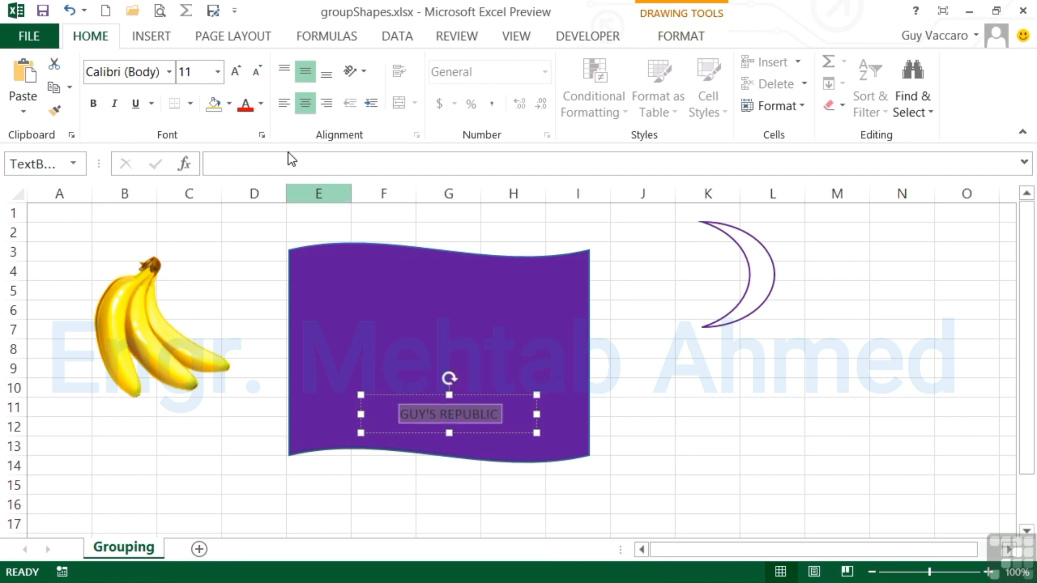
pyautogui.click(261, 103)
pyautogui.click(245, 168)
pyautogui.click(235, 72)
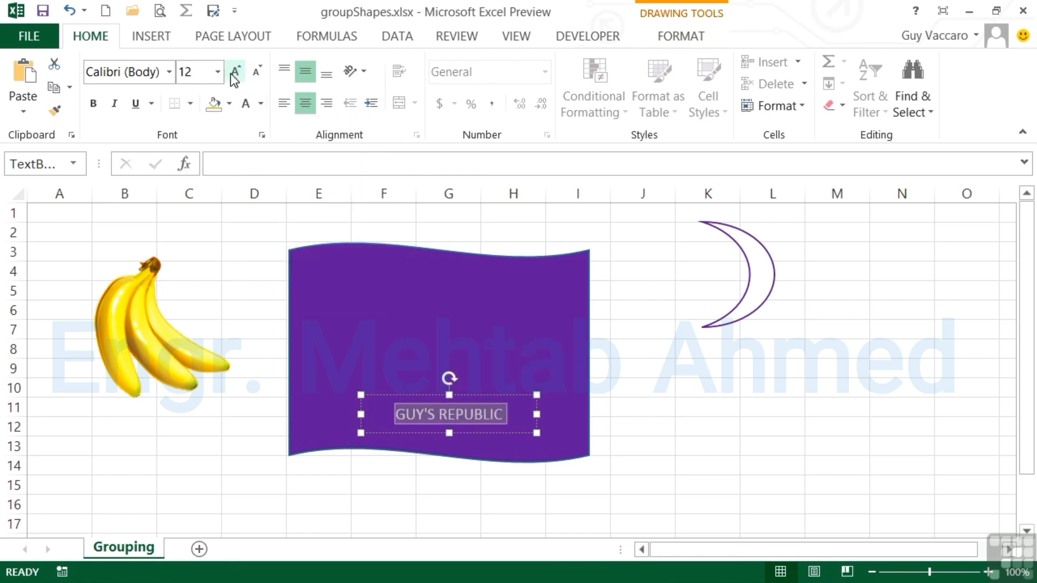
pyautogui.click(235, 73)
pyautogui.click(235, 72)
pyautogui.click(453, 395)
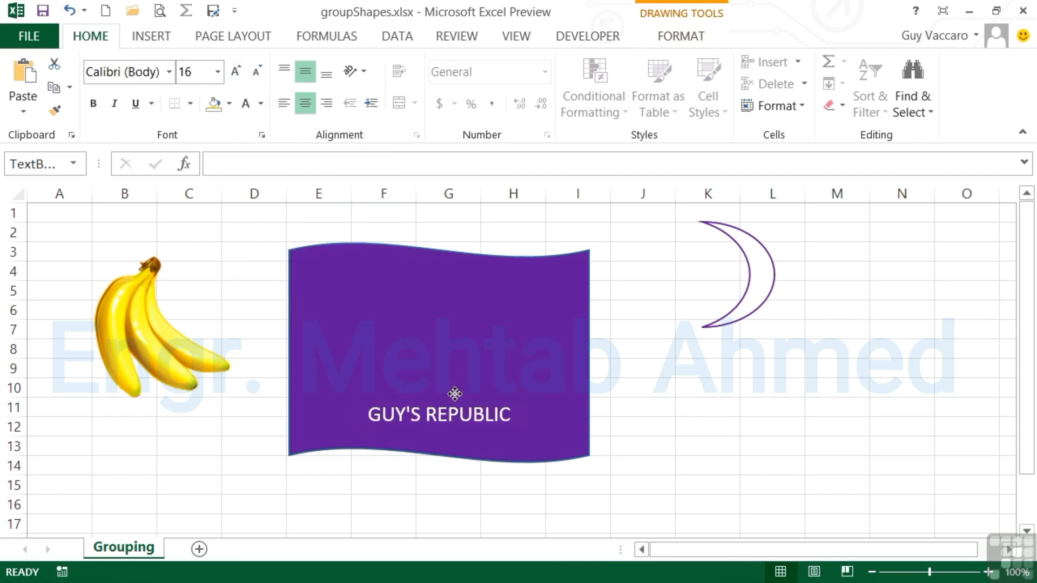
# Move the moon onto the flag's lower right area and the banana picture partly over the flag's left edge
pyautogui.click(756, 304)
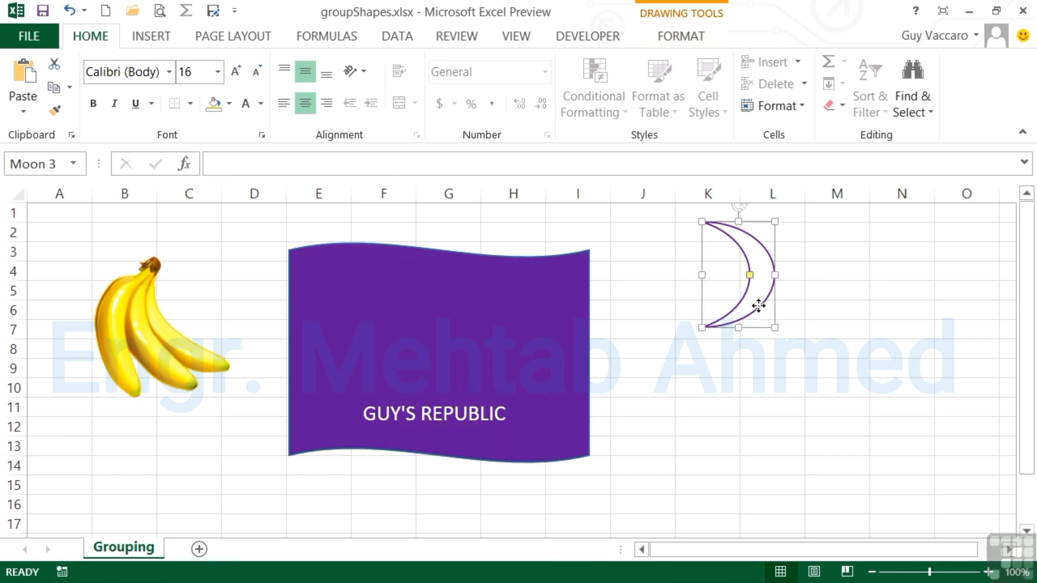
pyautogui.moveTo(756, 304); pyautogui.dragTo(551, 412)
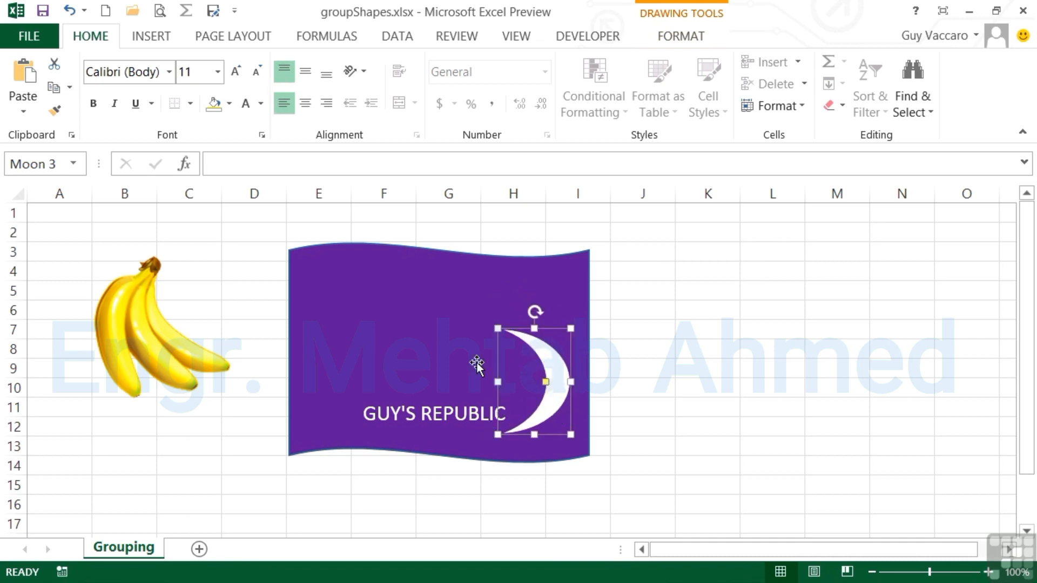
pyautogui.click(130, 320)
pyautogui.moveTo(129, 320); pyautogui.dragTo(231, 336)
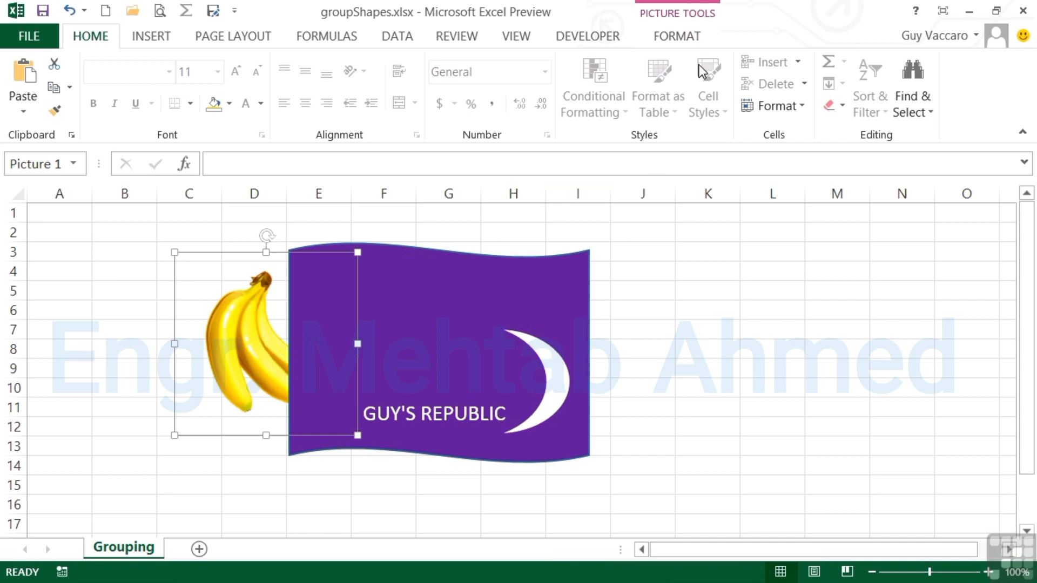
# Bring the banana picture in front of the purple flag
pyautogui.click(669, 37)
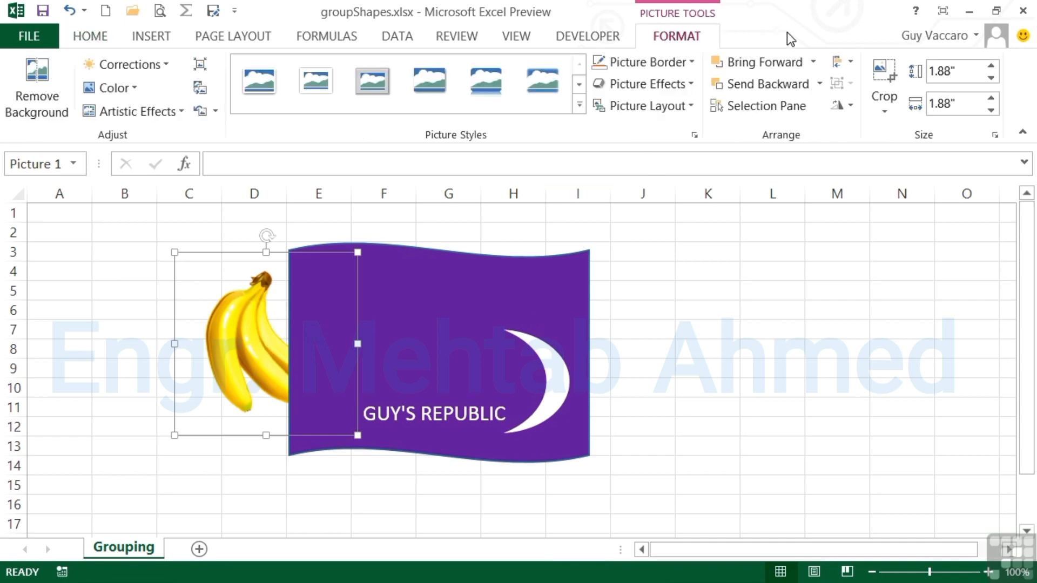
pyautogui.click(812, 62)
pyautogui.click(792, 111)
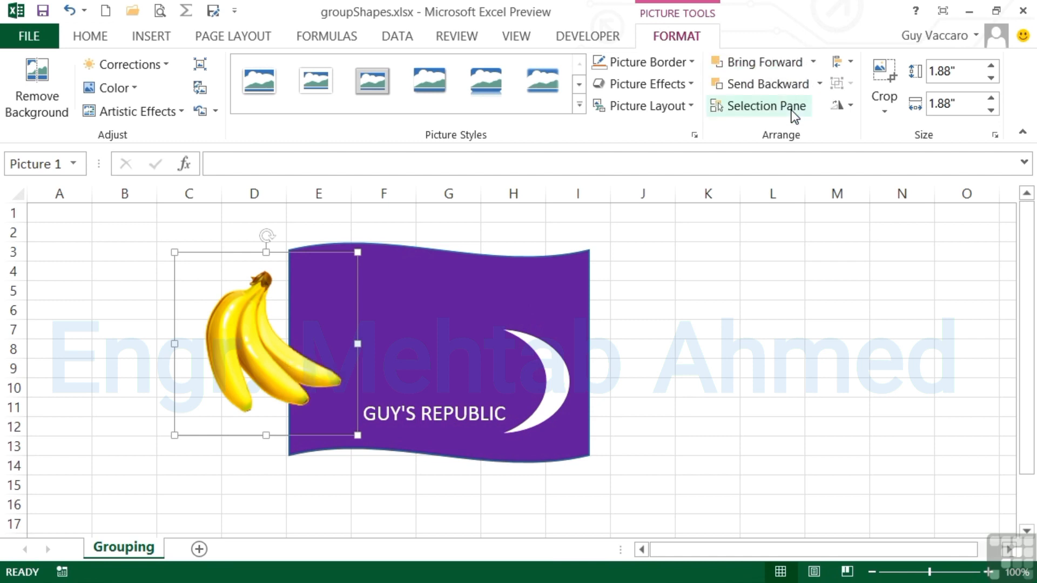
# Place the banana picture in the flag's upper left area and shrink it to about 1.41" by 1.41"
pyautogui.moveTo(294, 359); pyautogui.dragTo(405, 348)
pyautogui.moveTo(473, 238); pyautogui.dragTo(424, 287)
pyautogui.moveTo(379, 369); pyautogui.dragTo(400, 350)
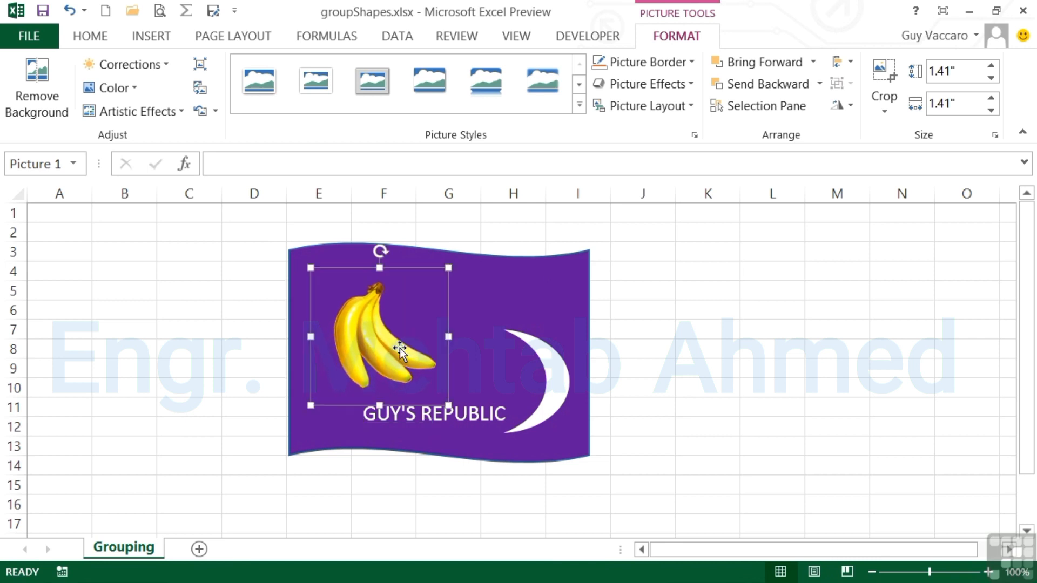
pyautogui.click(636, 439)
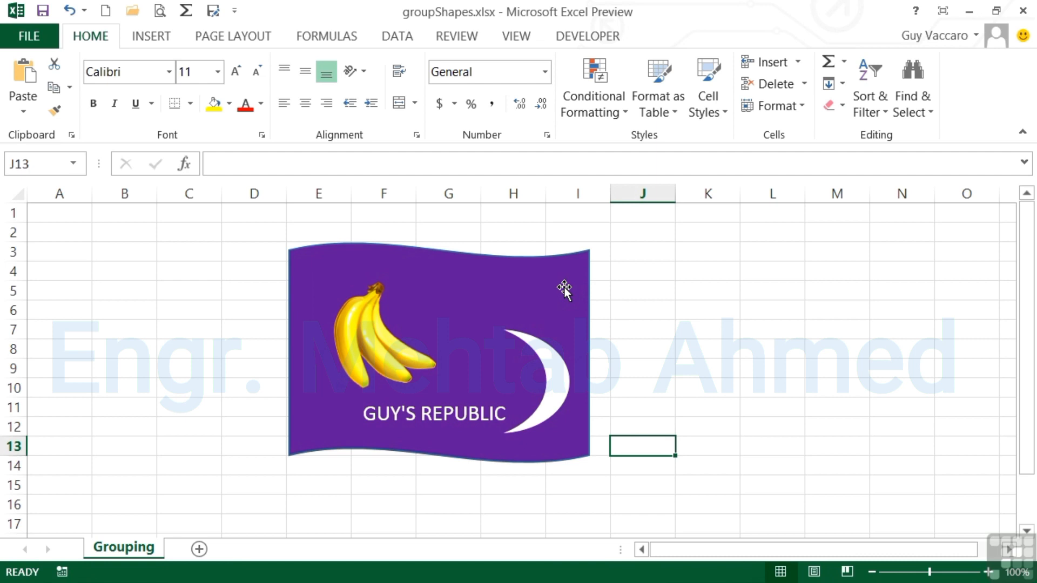
# Shift the flag alone slightly right and down, and move it together with the bananas, moon and text box slightly right and up
pyautogui.moveTo(564, 290)
pyautogui.mouseDown()
pyautogui.moveTo(630, 286)
pyautogui.moveTo(570, 292)
pyautogui.mouseUp()
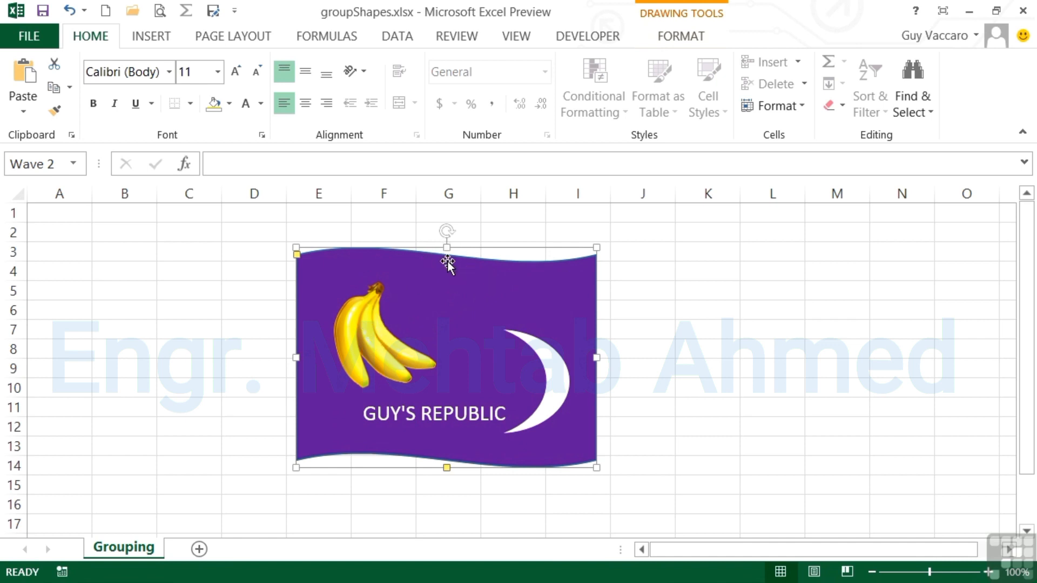
pyautogui.keyDown('ctrl'); pyautogui.click(368, 329); pyautogui.keyUp('ctrl')
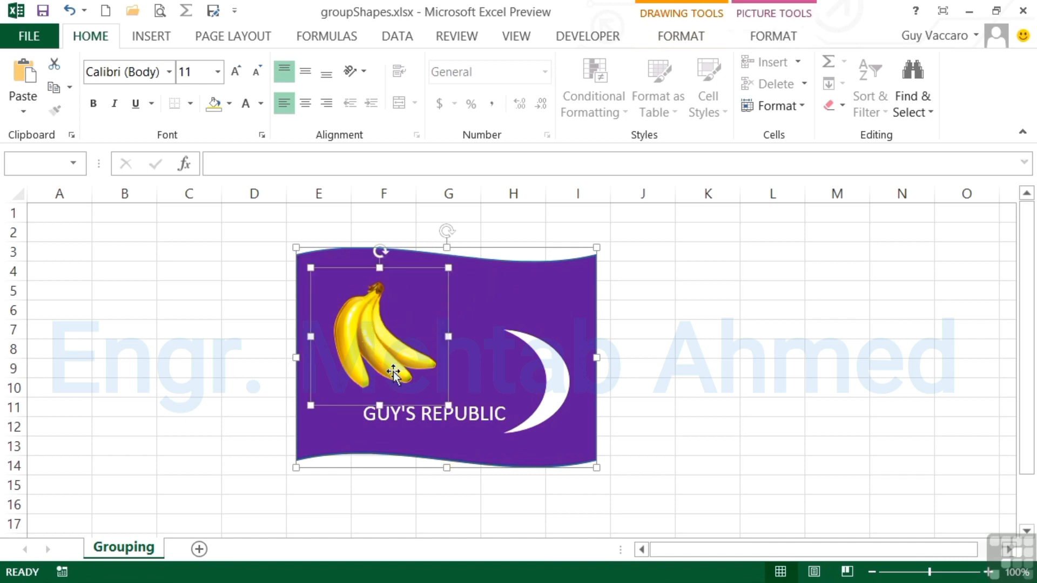
pyautogui.keyDown('ctrl'); pyautogui.click(554, 366); pyautogui.keyUp('ctrl')
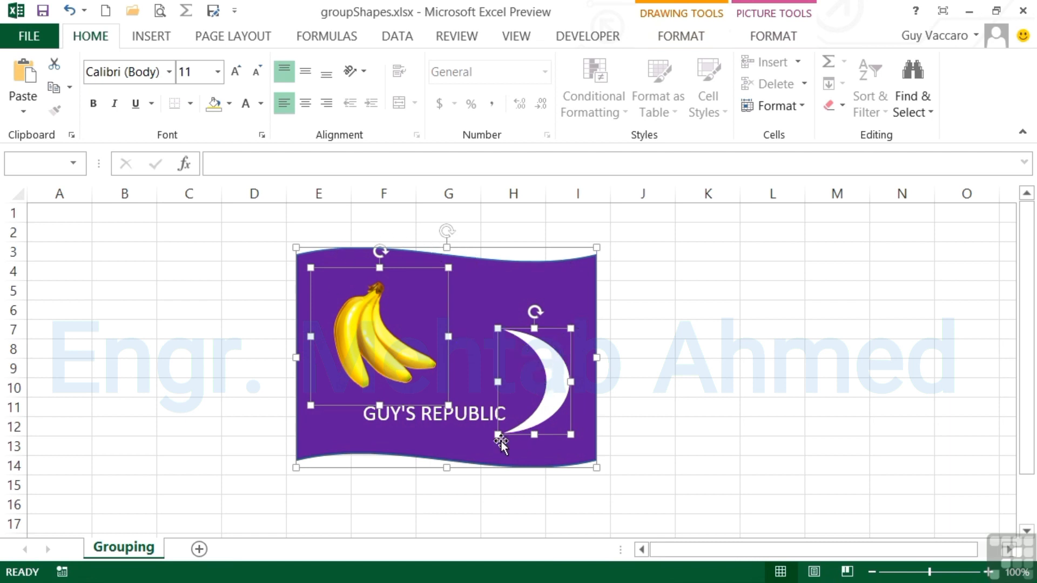
pyautogui.keyDown('ctrl'); pyautogui.click(466, 416); pyautogui.keyUp('ctrl')
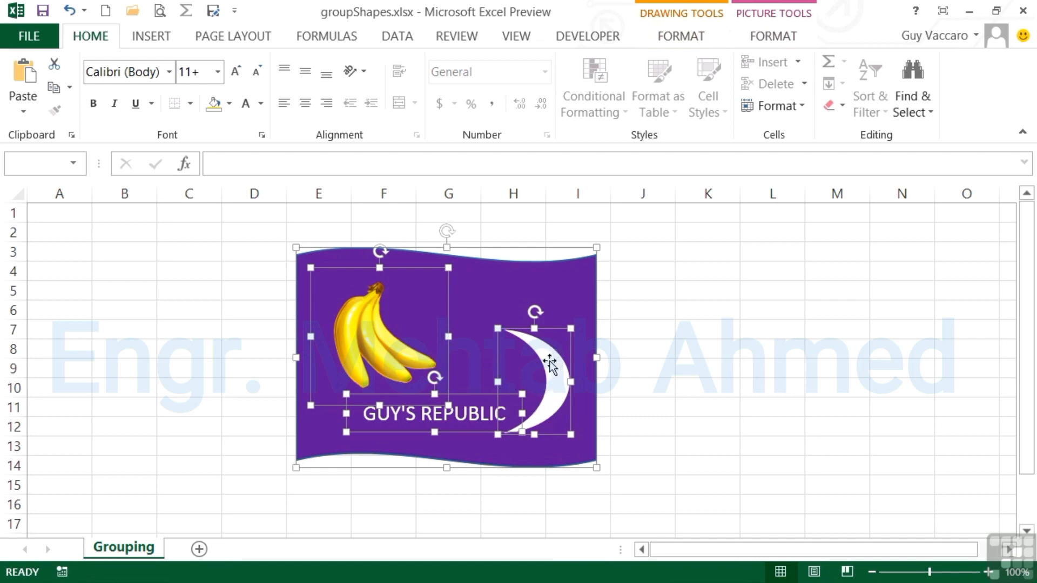
pyautogui.moveTo(552, 373)
pyautogui.mouseDown()
pyautogui.moveTo(655, 351)
pyautogui.moveTo(558, 363)
pyautogui.mouseUp()
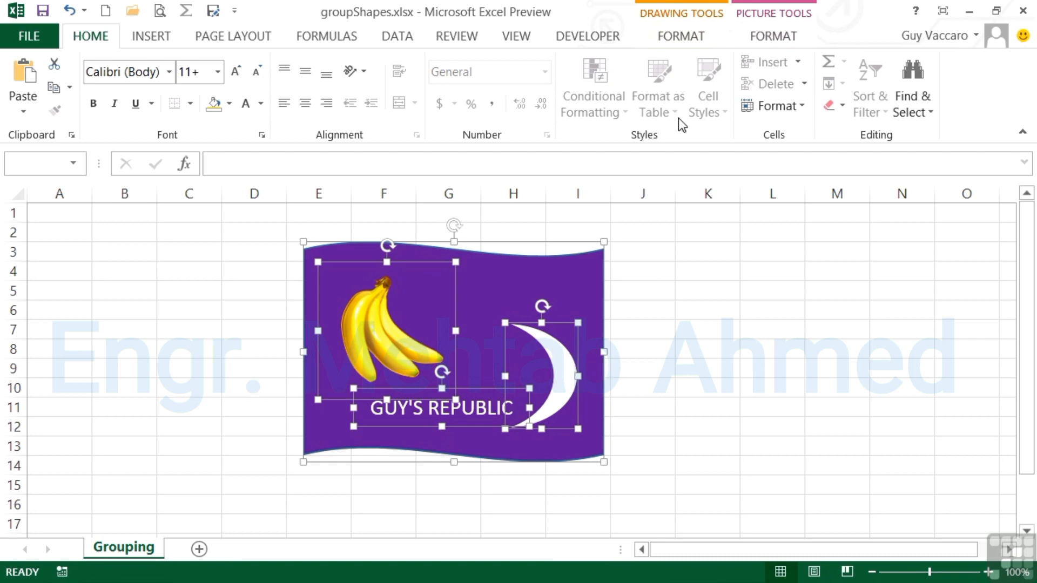
# Group the selected flag, banana picture, moon and text box into a single object
pyautogui.click(689, 38)
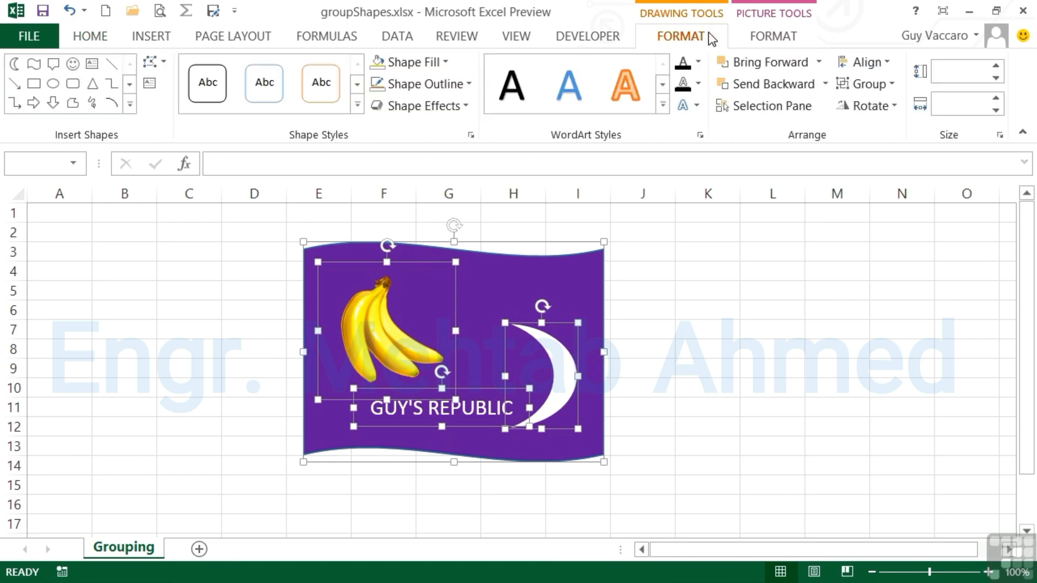
pyautogui.click(765, 36)
pyautogui.click(697, 36)
pyautogui.click(891, 86)
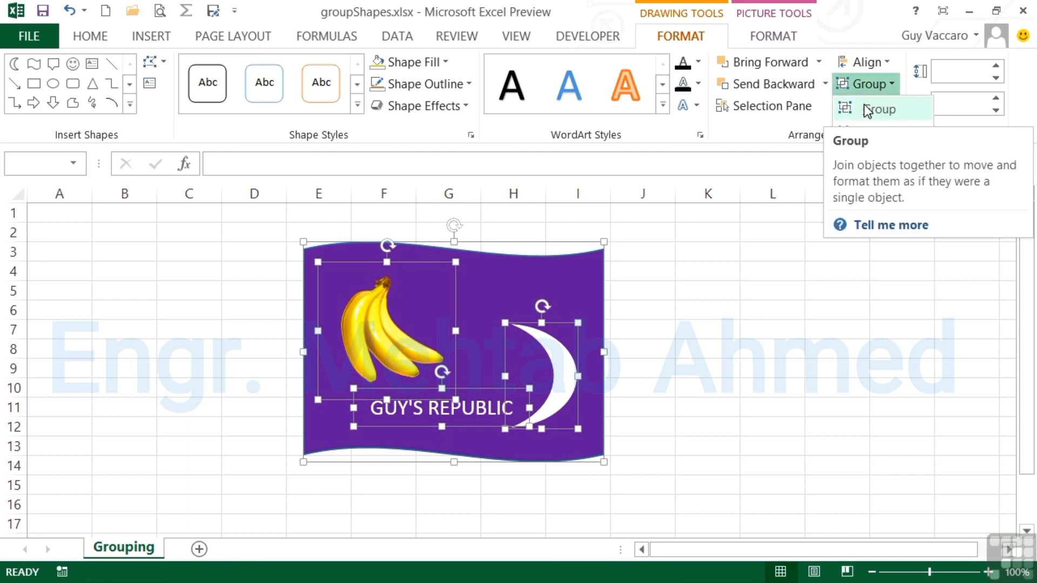
pyautogui.click(865, 108)
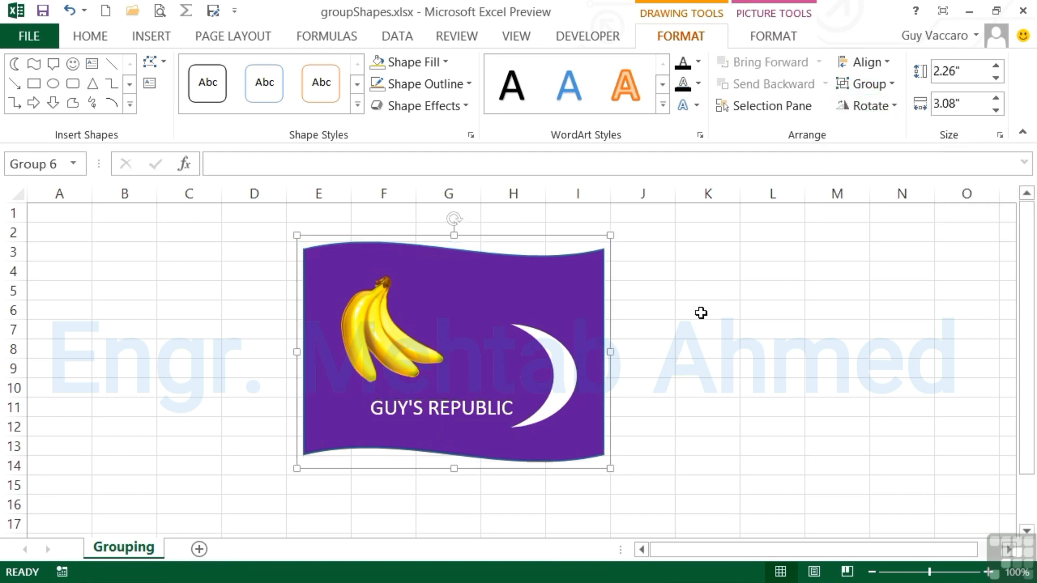
# Move the grouped flag right and down to start at column H, and shrink it to about 1.6" high by 2.18" wide
pyautogui.click(634, 286)
pyautogui.moveTo(563, 264); pyautogui.dragTo(759, 329)
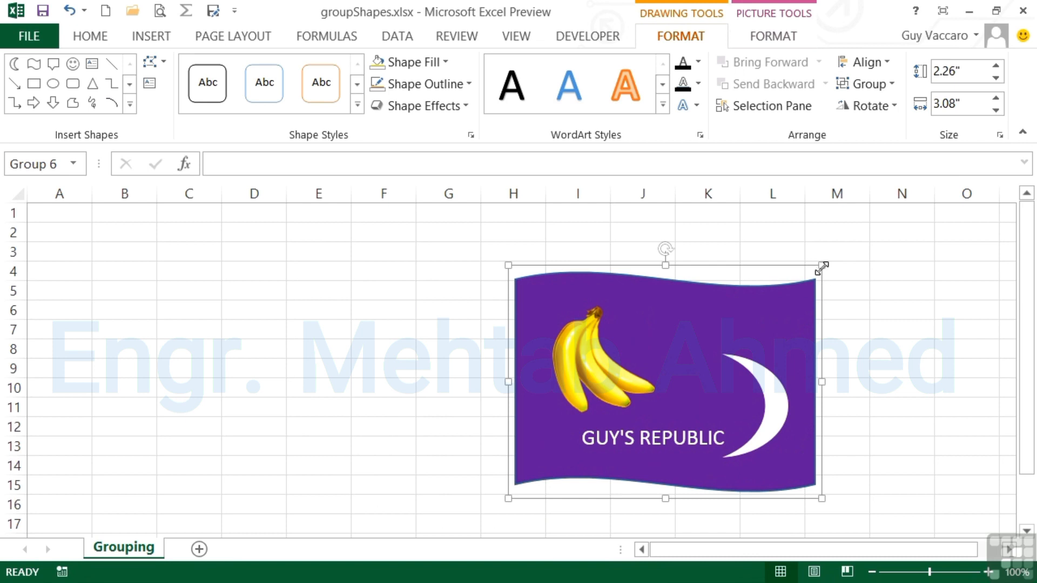
pyautogui.moveTo(821, 268); pyautogui.dragTo(729, 339)
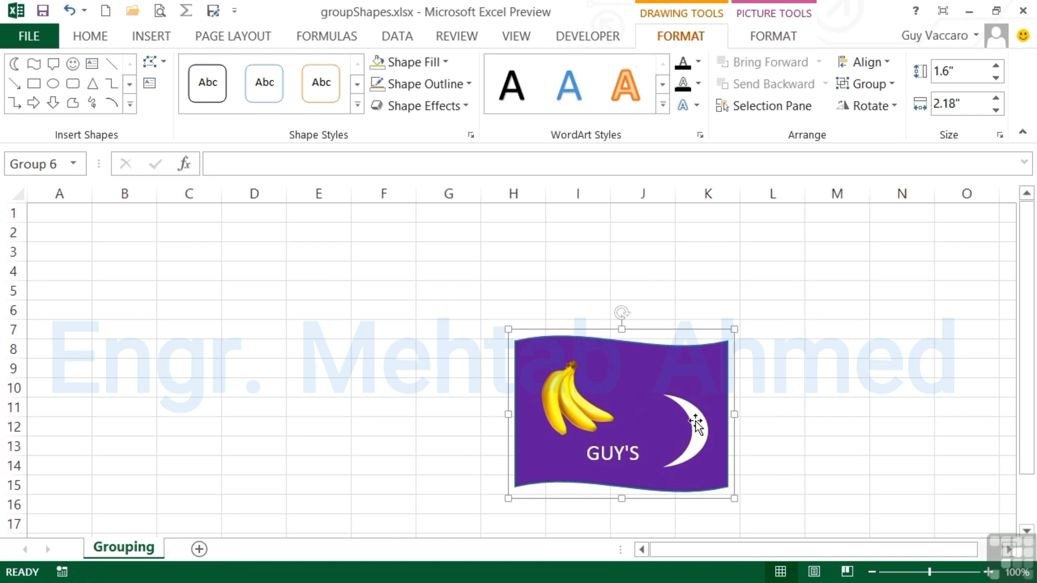
# Reduce the font size of the "GUY'S REPUBLIC" text inside the group to 11
pyautogui.click(620, 444)
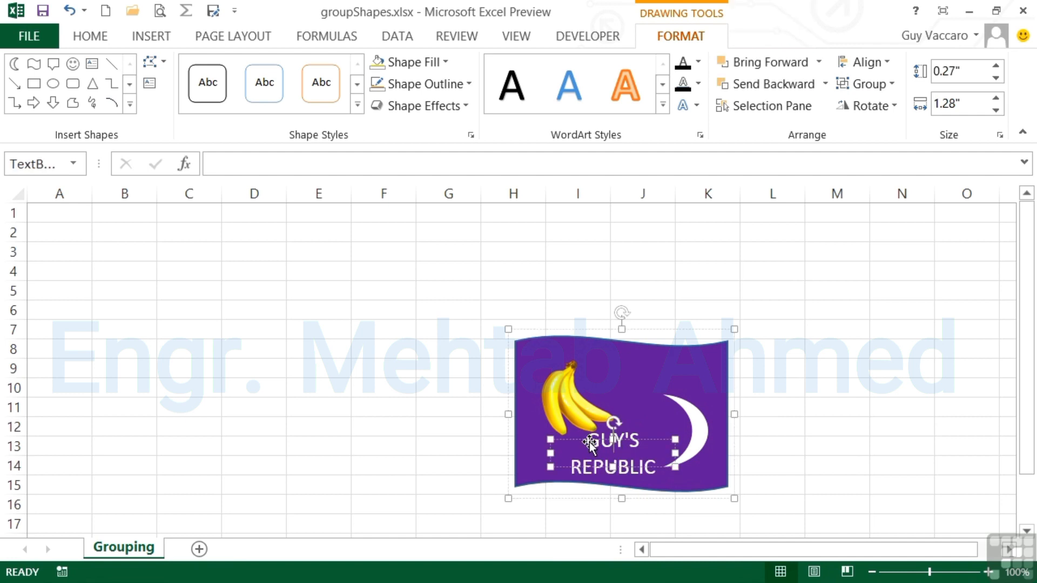
pyautogui.moveTo(587, 445); pyautogui.dragTo(661, 468)
pyautogui.click(90, 42)
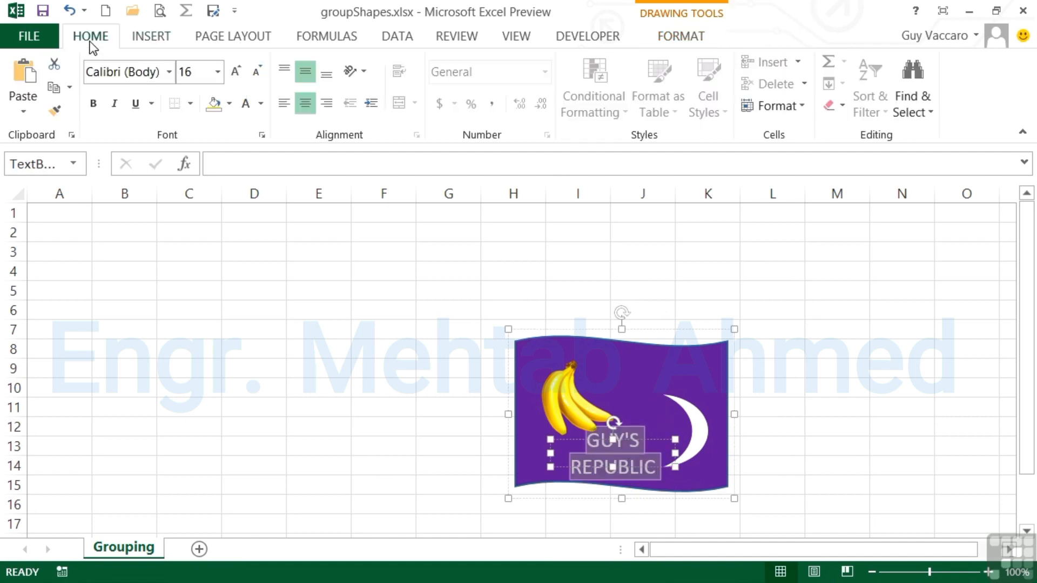
pyautogui.click(255, 75)
pyautogui.click(255, 75)
pyautogui.click(255, 75)
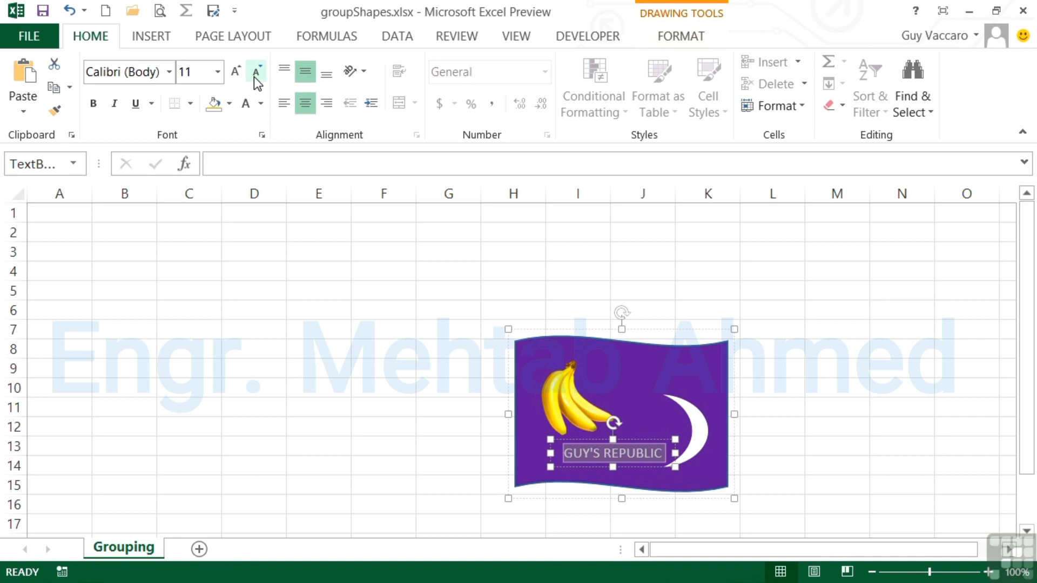
pyautogui.click(790, 349)
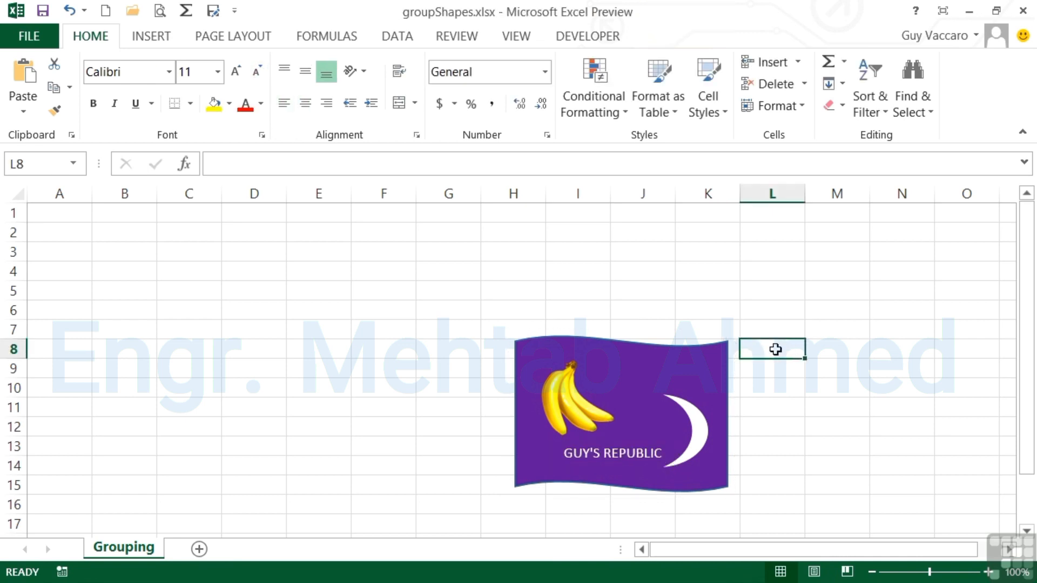
# Enlarge the grouped flag to about 2.28" high by 3.18" wide and move it over columns B to G, starting near row 2
pyautogui.click(693, 355)
pyautogui.moveTo(509, 336); pyautogui.dragTo(411, 263)
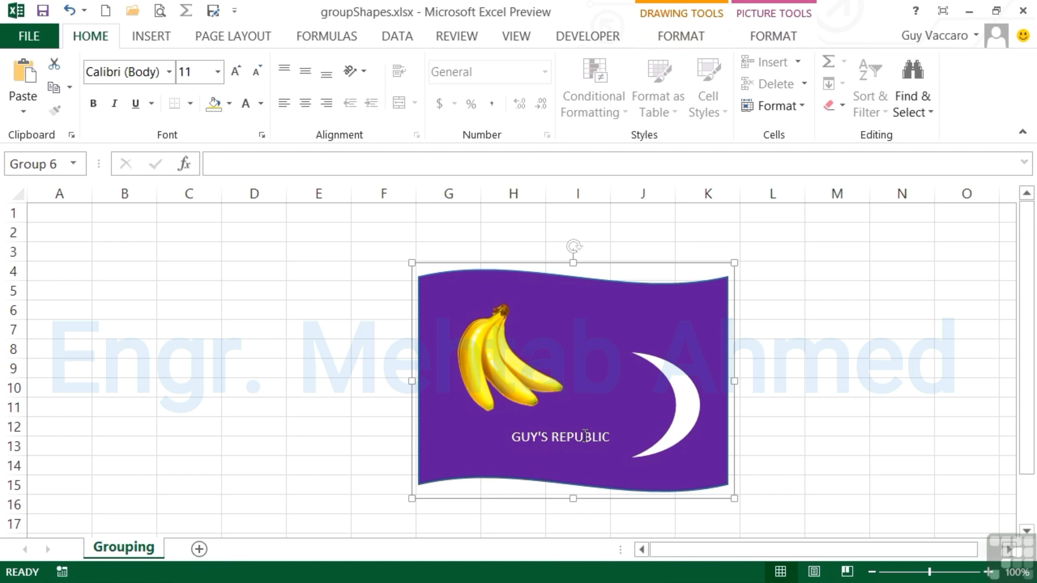
pyautogui.moveTo(613, 338); pyautogui.dragTo(330, 302)
pyautogui.click(330, 302)
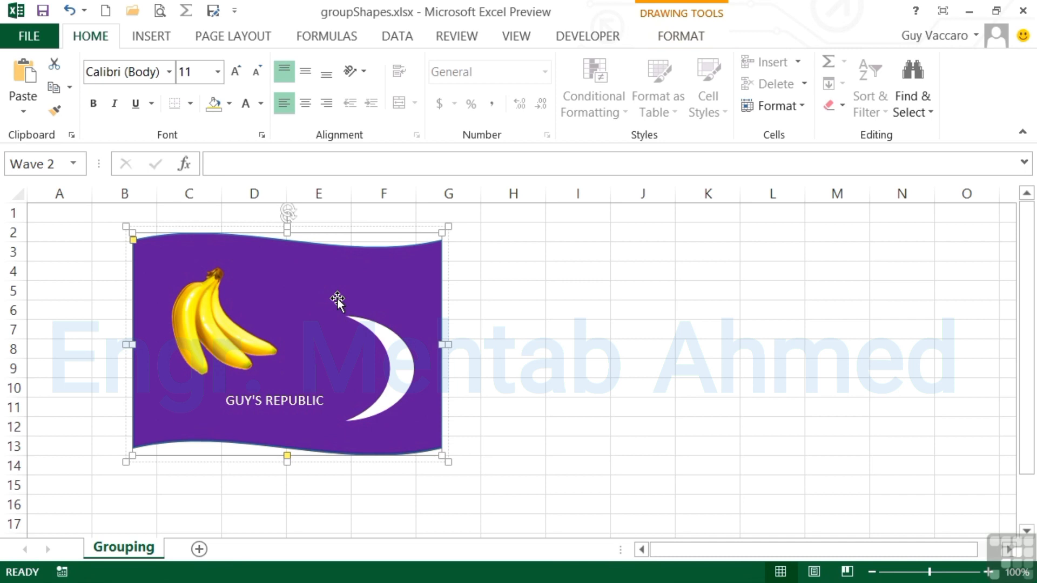
# Copy the whole flag group and paste a duplicate at cell J4
pyautogui.click(438, 245)
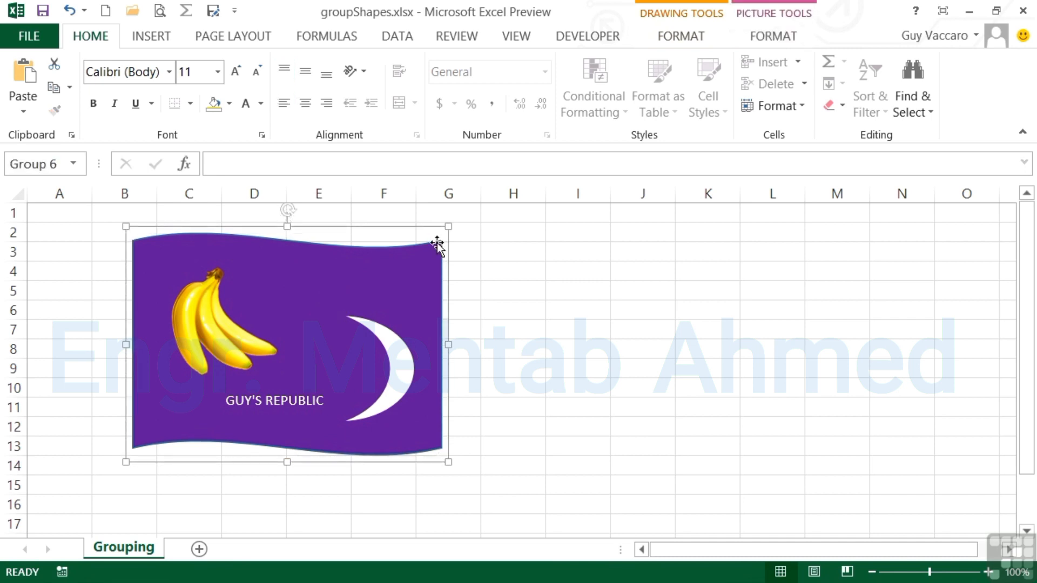
pyautogui.click(633, 272)
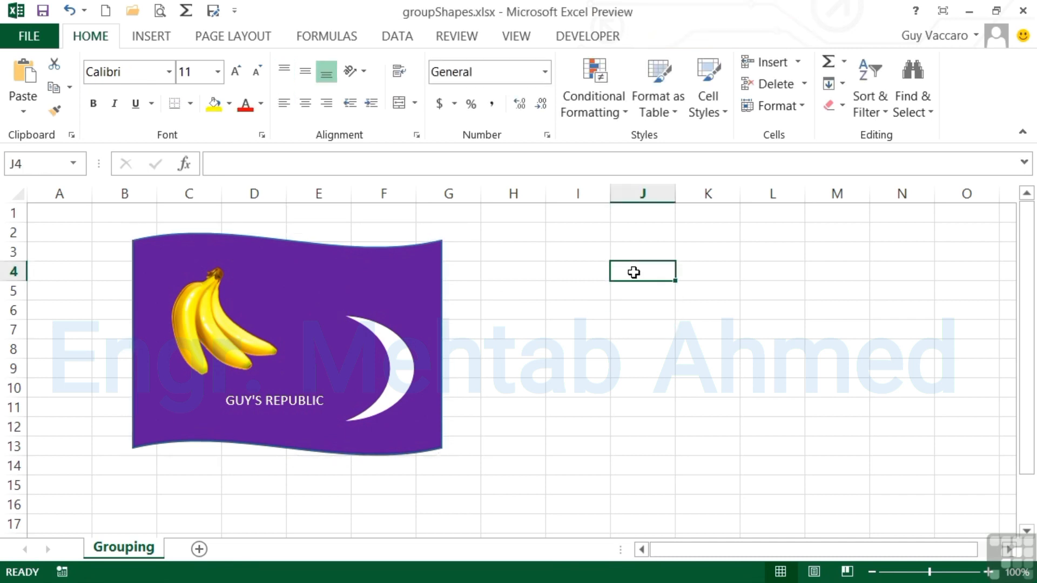
pyautogui.hotkey('ctrl', 'v')
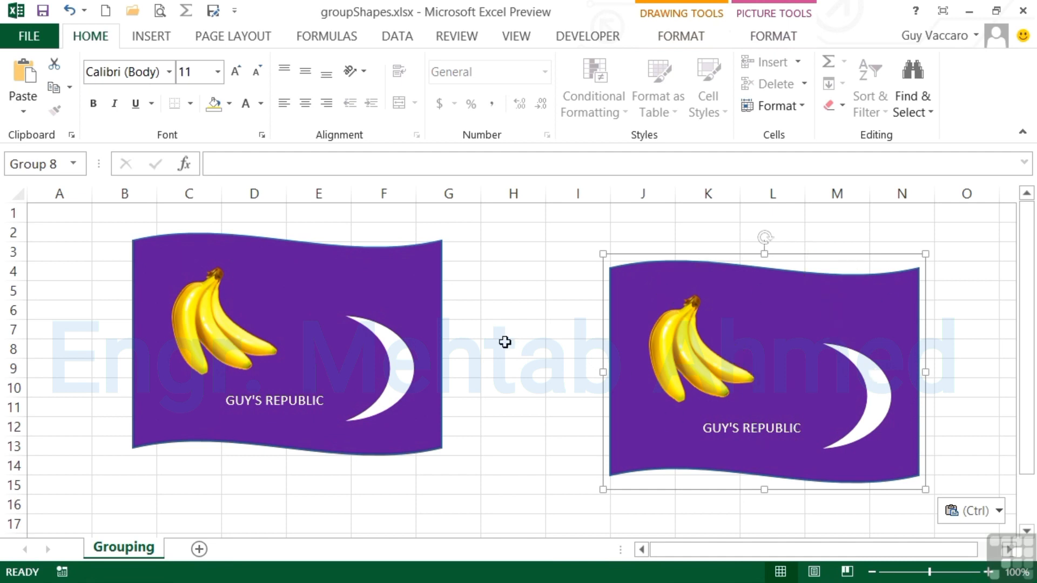
# Ungroup the original flag in columns B to G into its separate objects
pyautogui.click(391, 339)
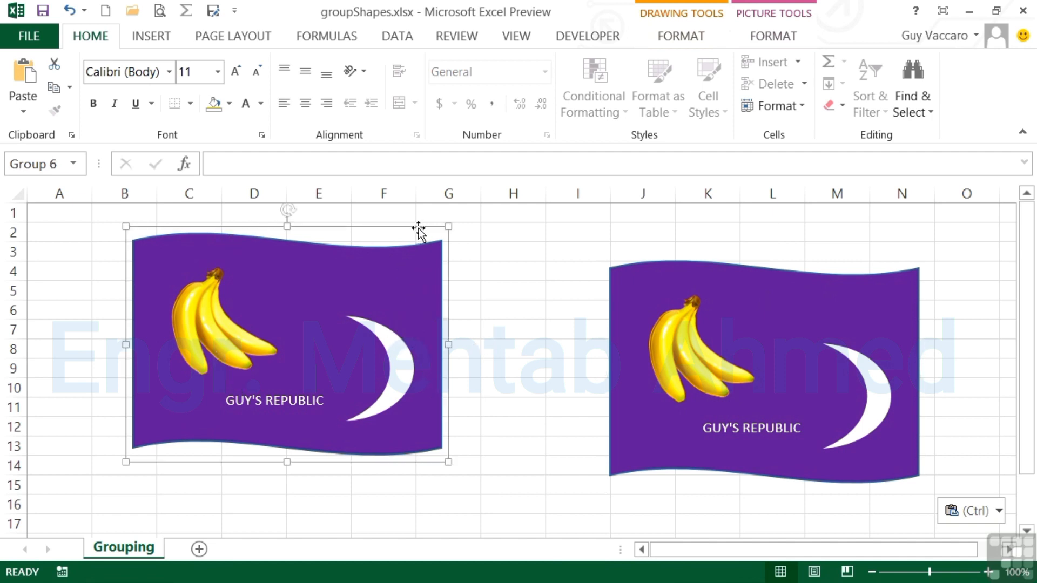
pyautogui.click(769, 38)
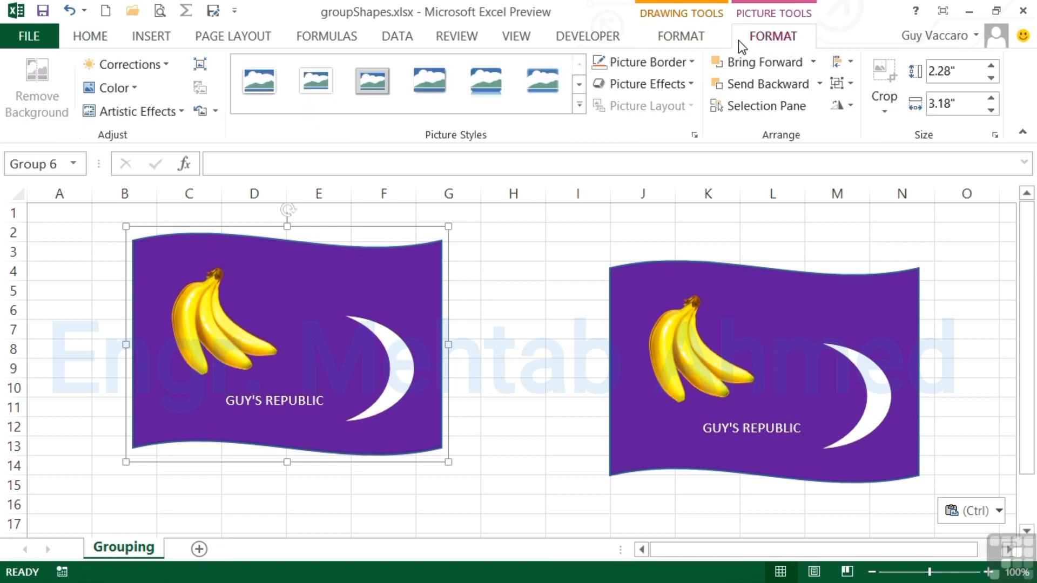
pyautogui.click(688, 35)
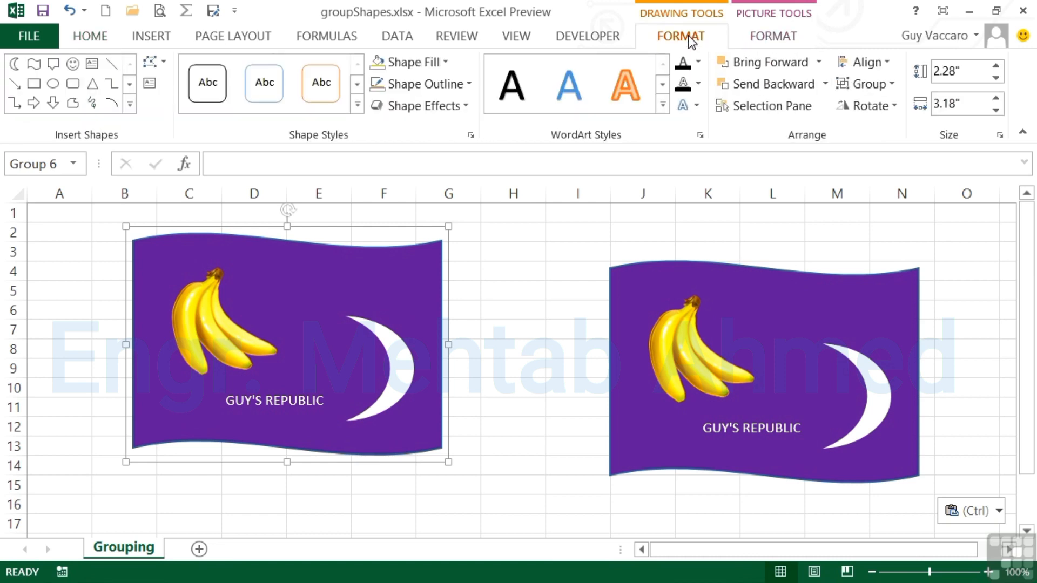
pyautogui.click(766, 39)
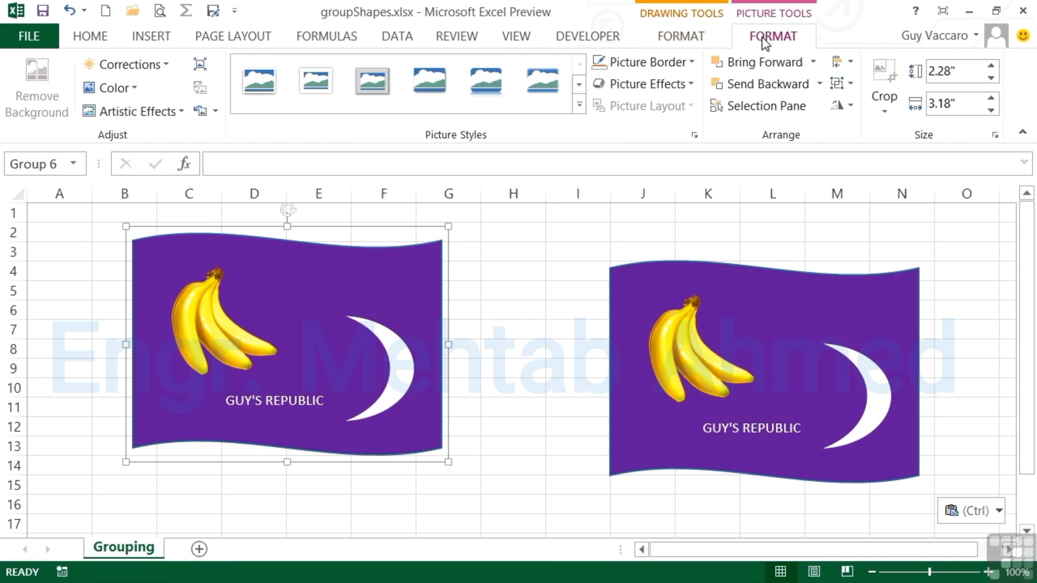
pyautogui.click(851, 85)
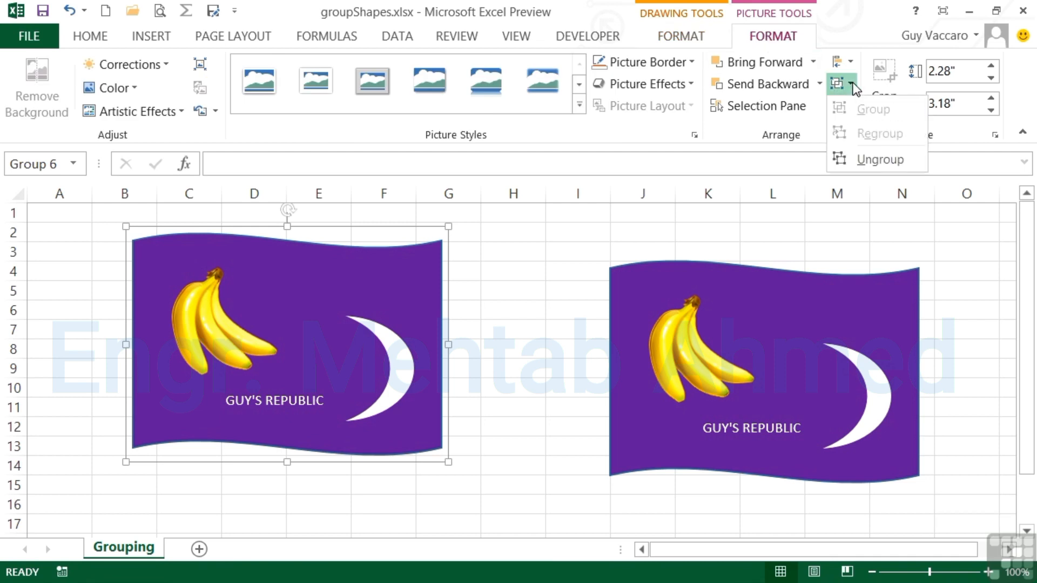
pyautogui.click(872, 160)
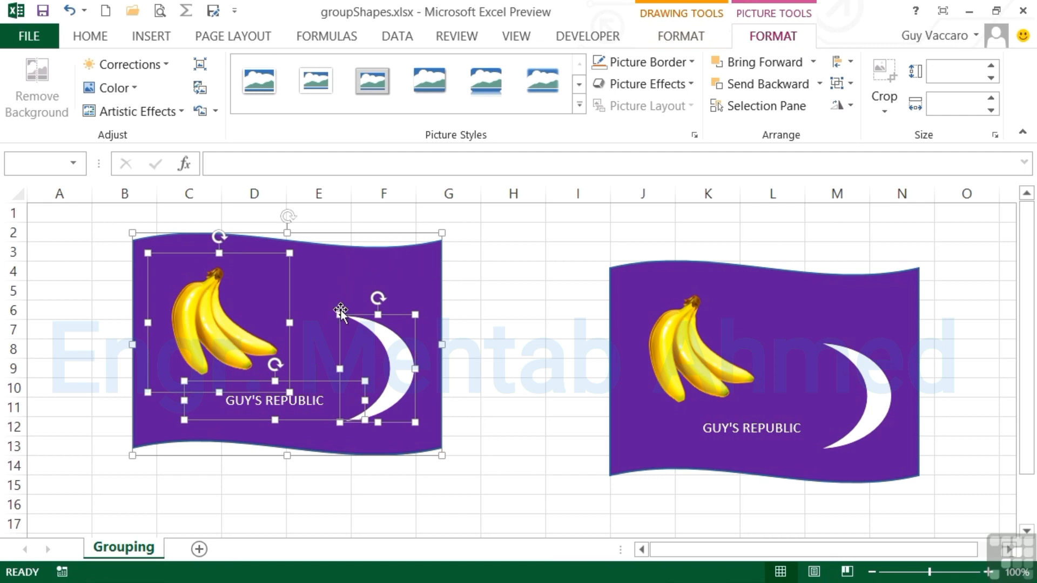
# Shrink the original flag's moon, tilt it clockwise and move it down and left beside the end of the text
pyautogui.click(514, 307)
pyautogui.click(402, 362)
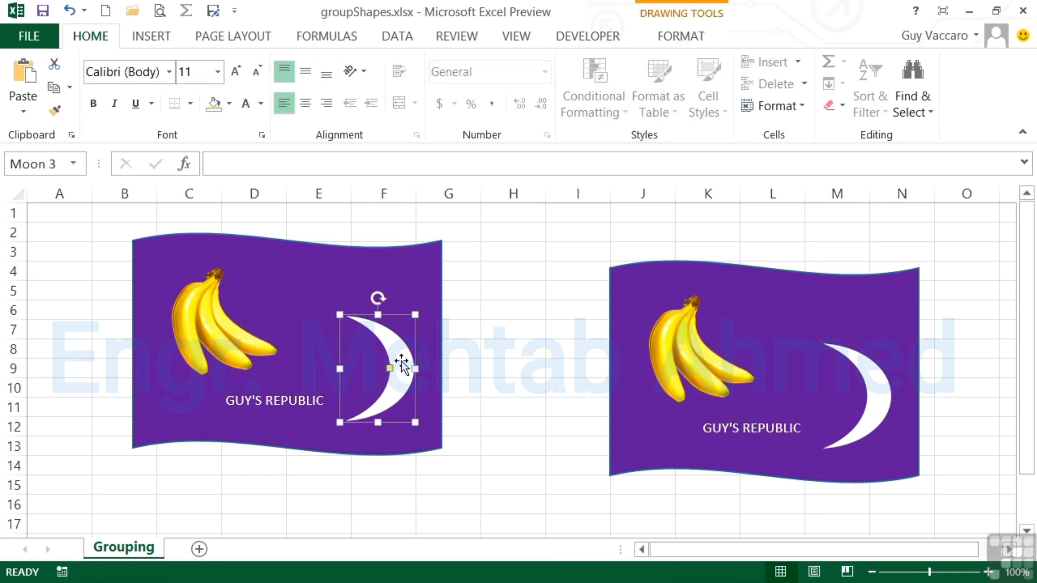
pyautogui.moveTo(415, 314); pyautogui.dragTo(393, 340)
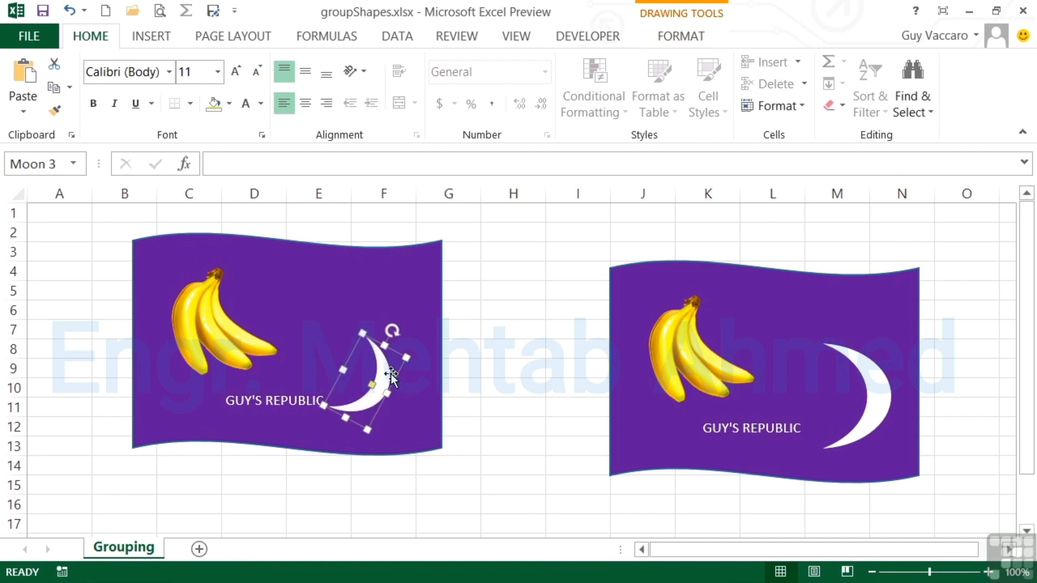
pyautogui.moveTo(383, 376); pyautogui.dragTo(366, 386)
# Shrink the original flag's wave shape from its upper right corner and shift the banana picture slightly down and left
pyautogui.click(411, 302)
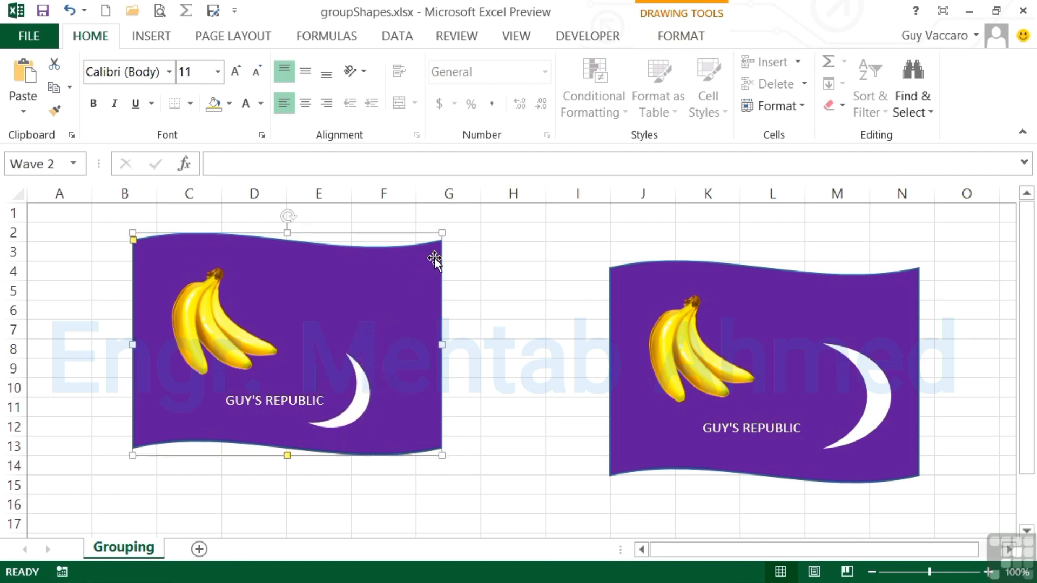
pyautogui.moveTo(444, 232); pyautogui.dragTo(407, 259)
pyautogui.click(212, 355)
pyautogui.moveTo(218, 336); pyautogui.dragTo(210, 348)
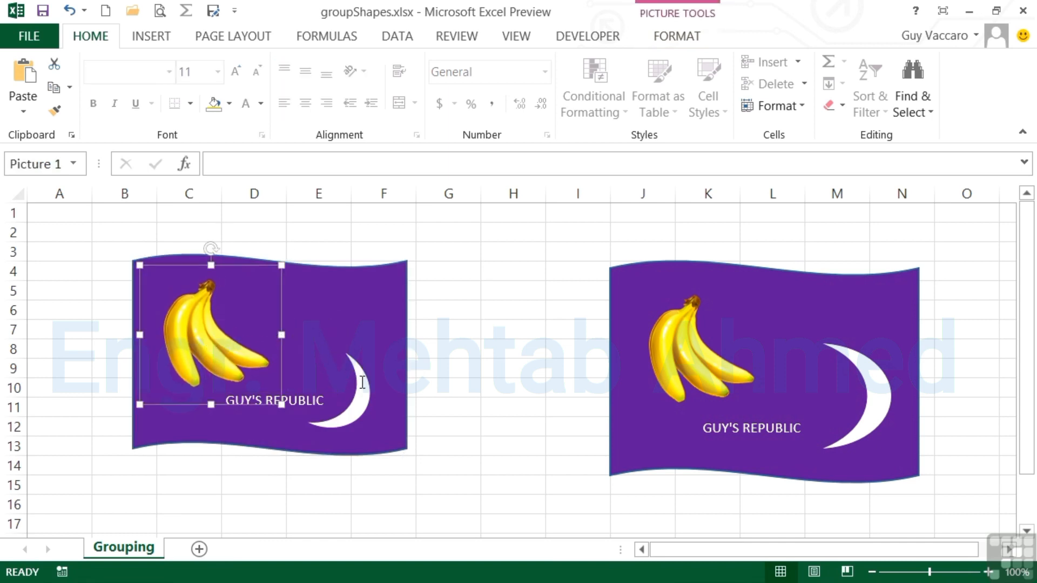
# Select the original flag's bananas, text box, moon and wave shape together and regroup them
pyautogui.keyDown('shift'); pyautogui.click(312, 400); pyautogui.keyUp('shift')
pyautogui.keyDown('shift'); pyautogui.click(357, 375); pyautogui.keyUp('shift')
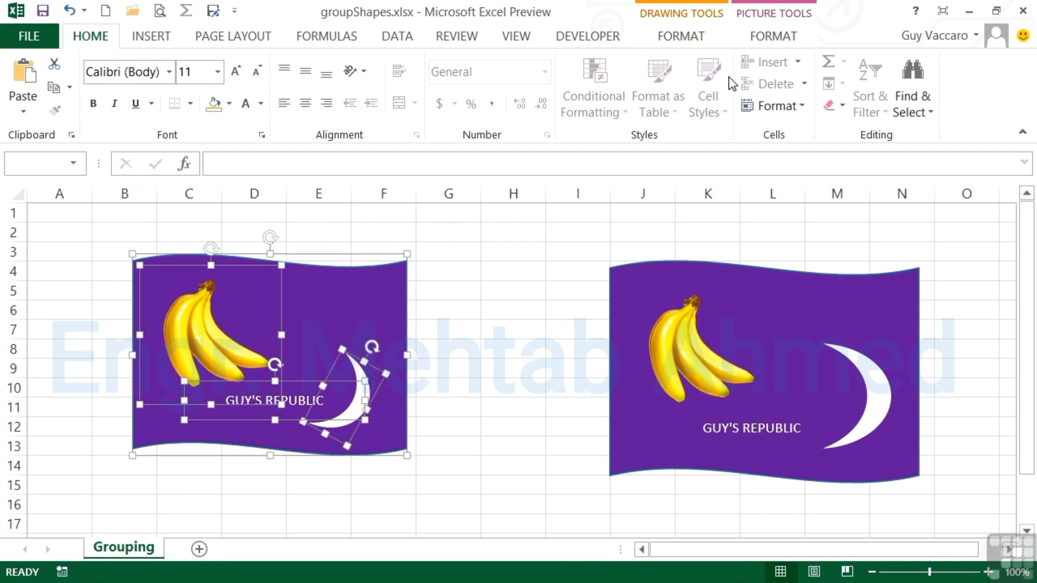
pyautogui.click(702, 39)
pyautogui.click(892, 84)
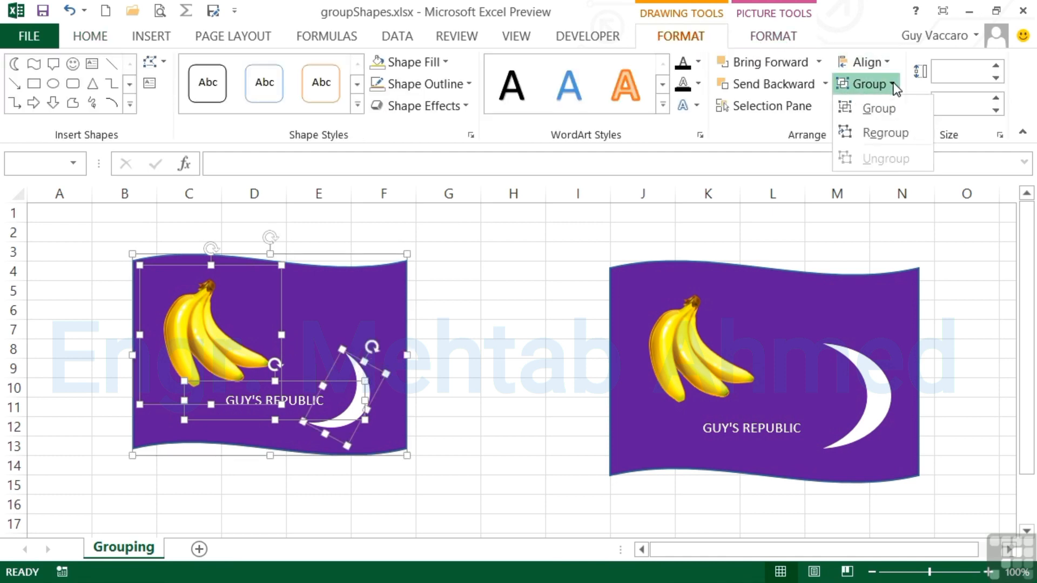
pyautogui.click(890, 136)
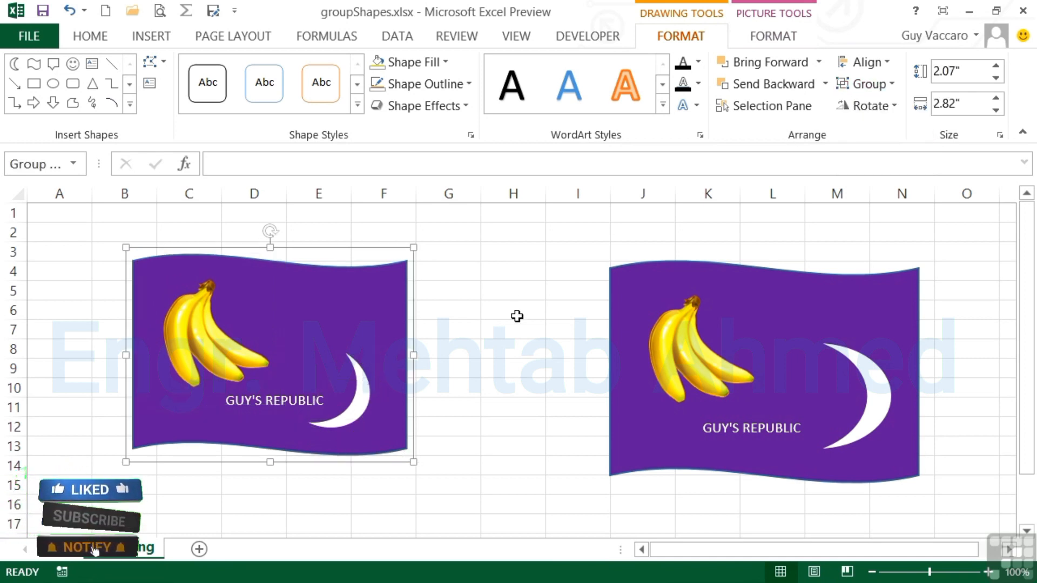